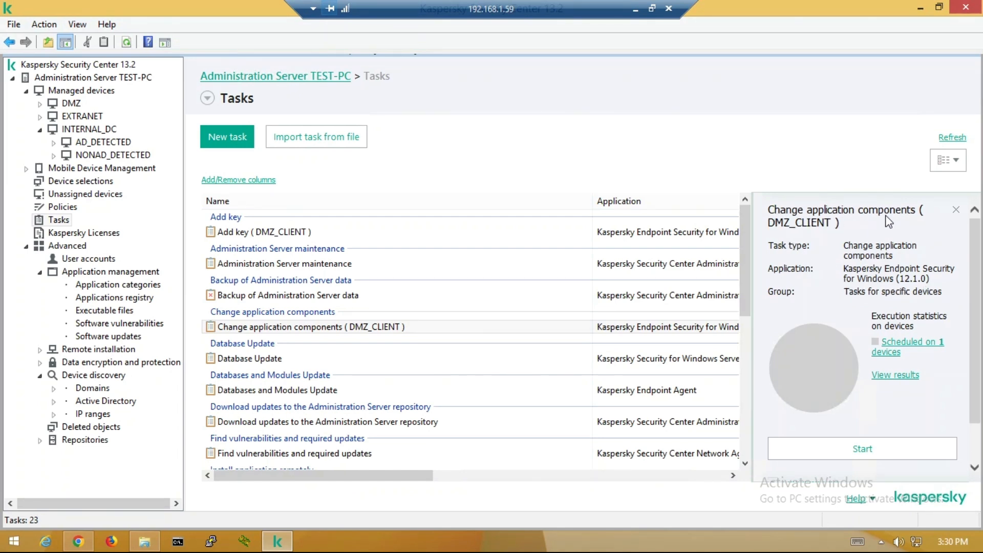
Open the properties of the Change application components (DMZ_CLIENT) task and check which device it targets
click(255, 326)
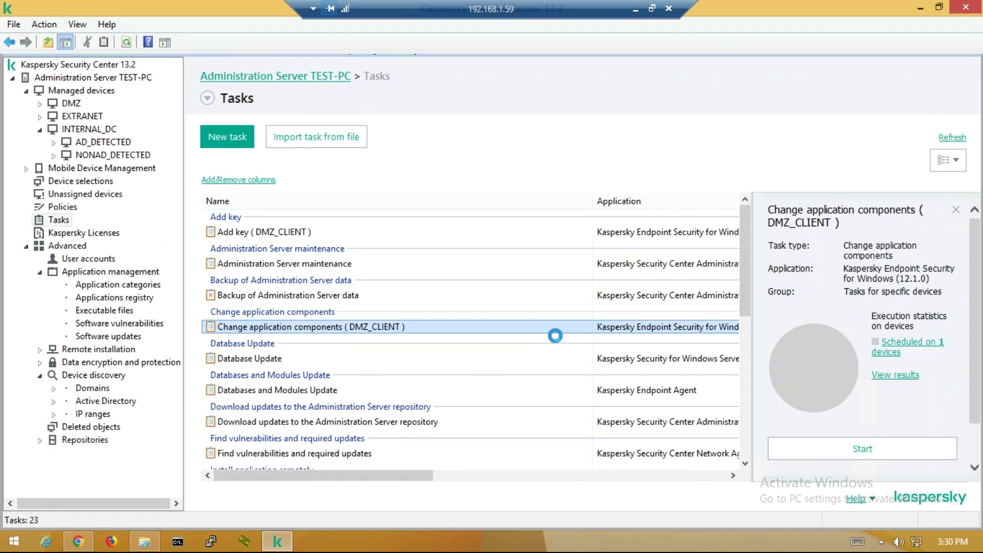
double_click(336, 339)
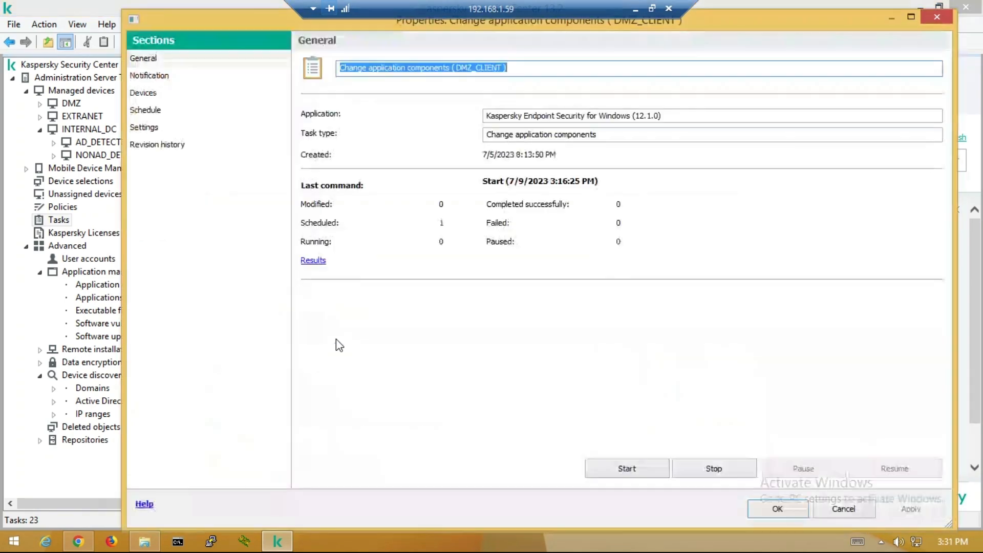
click(152, 93)
click(340, 85)
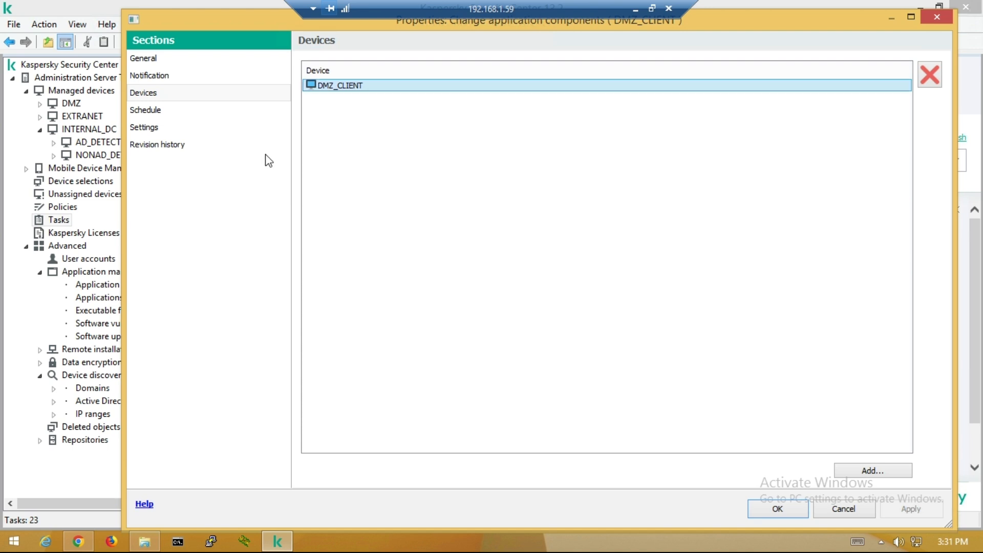
Enable File Level Encryption, Full Disk Encryption and BitLocker Management in the task's component selection and save the task
click(145, 132)
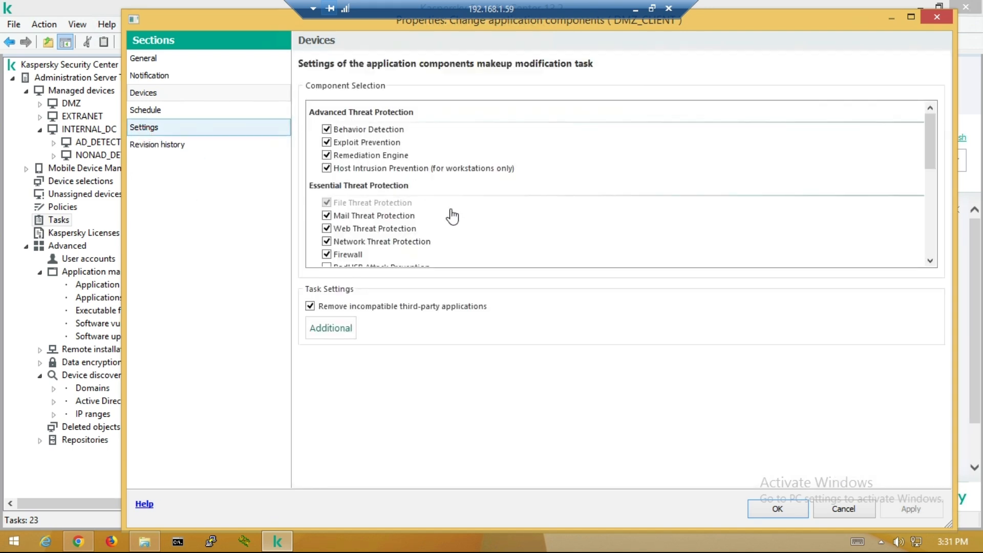
drag(931, 143, 920, 215)
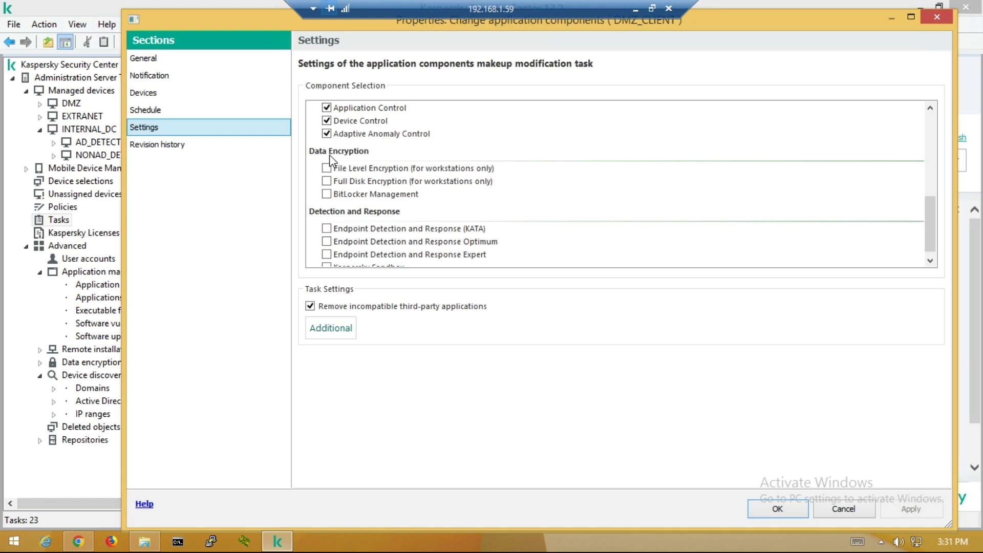
click(326, 168)
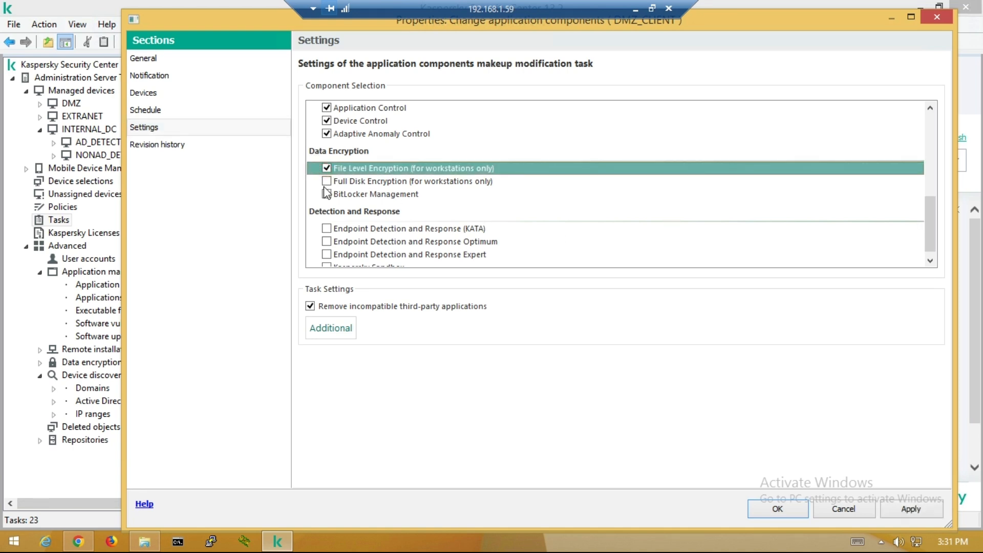
click(326, 181)
click(326, 193)
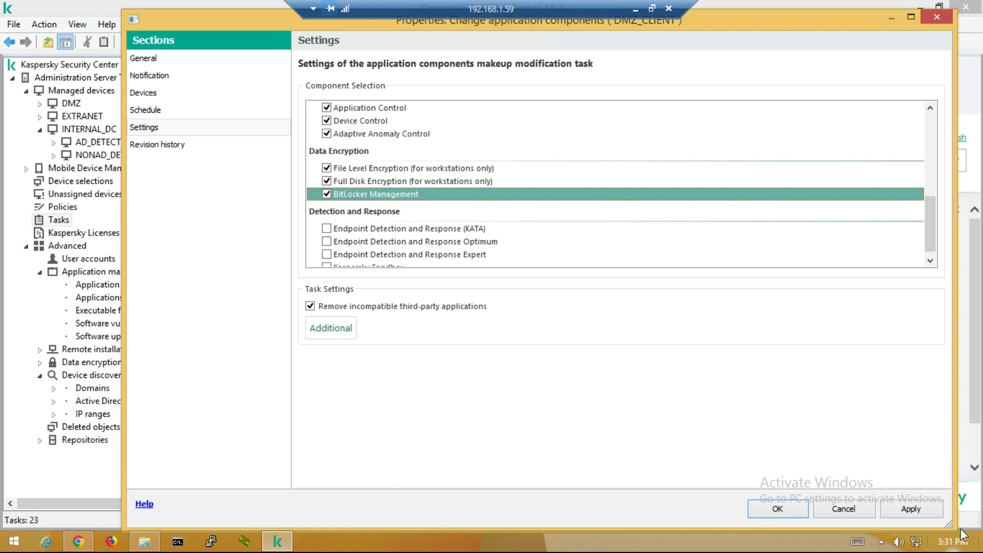
click(919, 511)
click(777, 509)
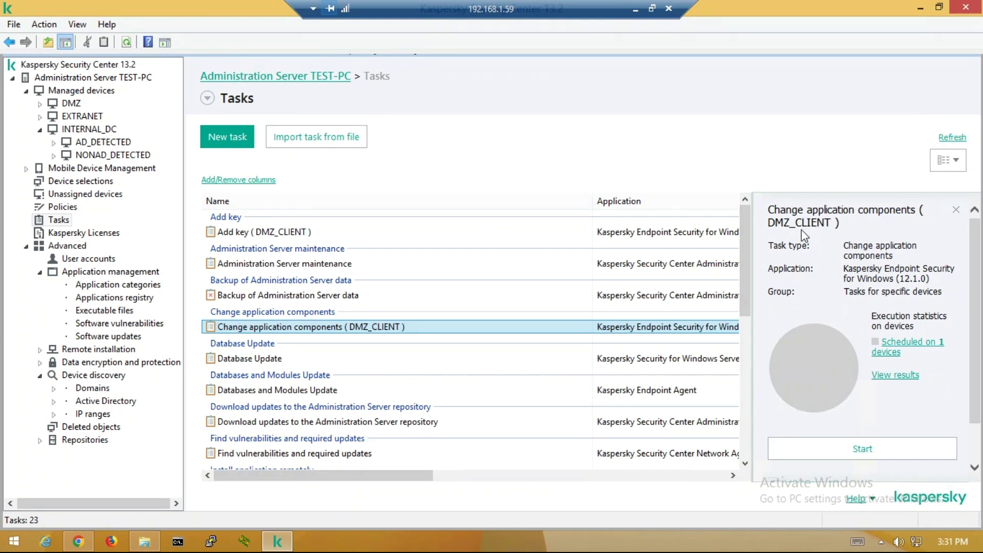
Start the Change application components (DMZ_CLIENT) task
click(840, 459)
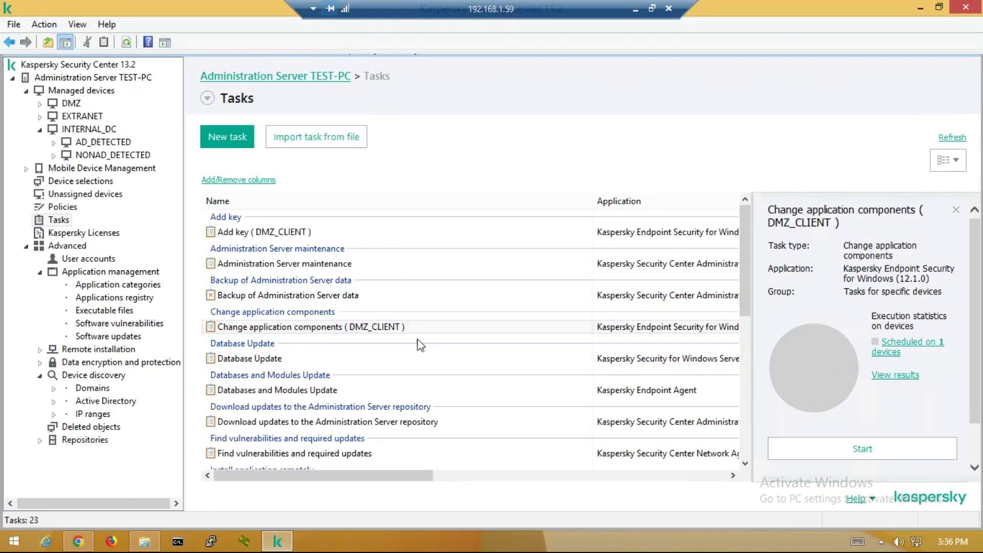
click(365, 331)
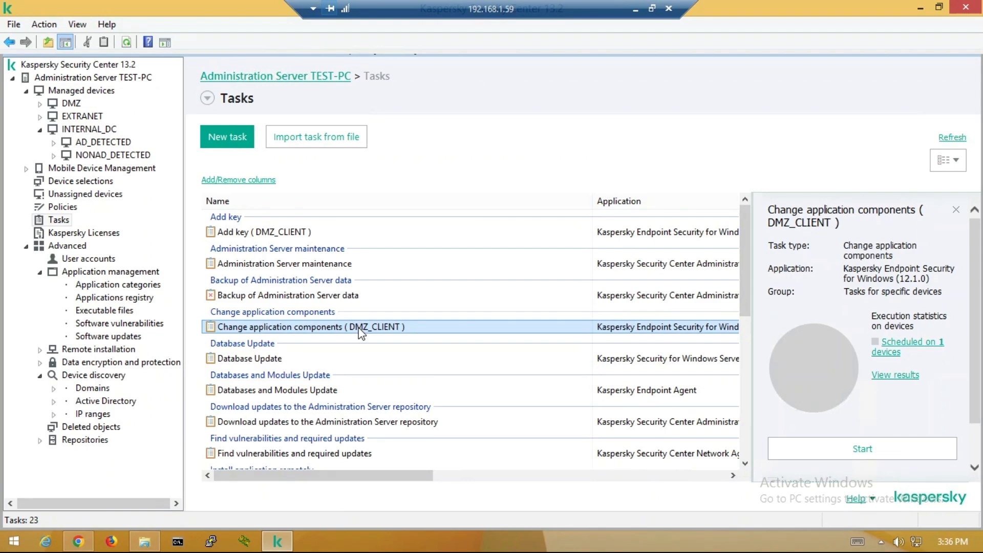
Switch to the client computer's desktop and check the Kaspersky Endpoint Security status in the system tray
click(635, 9)
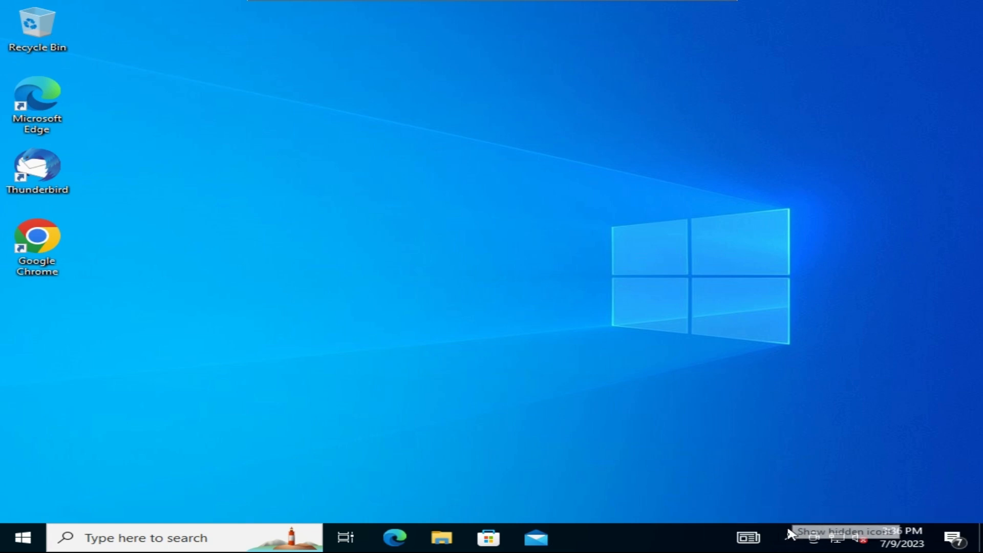
click(792, 537)
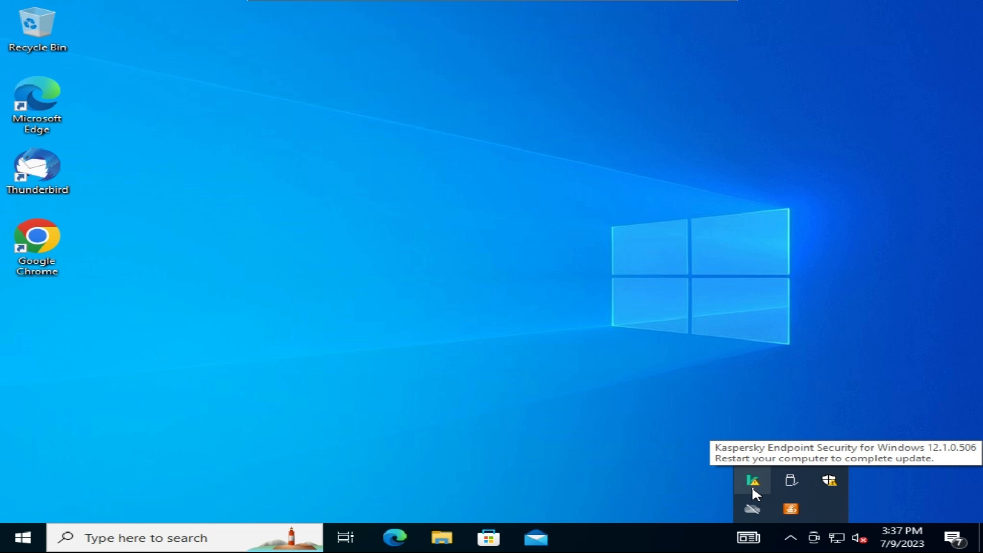
click(139, 395)
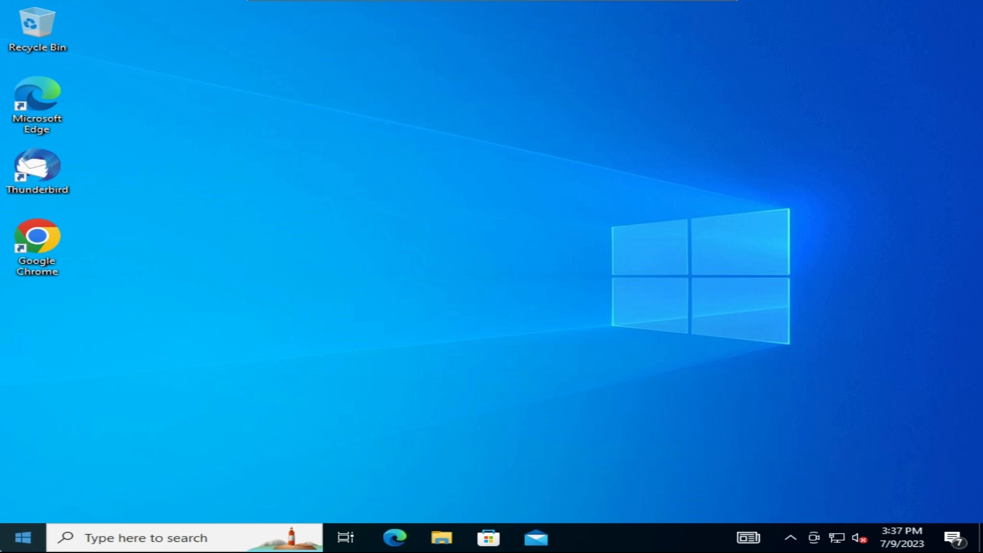
click(23, 538)
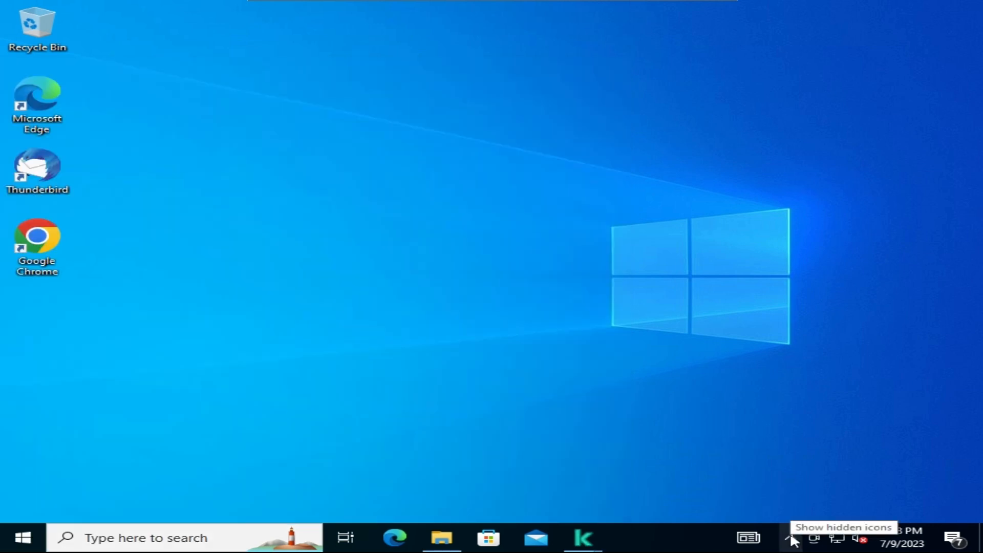
Open Kaspersky Endpoint Security on the client and view its security components, including the encryption ones
click(791, 533)
click(751, 482)
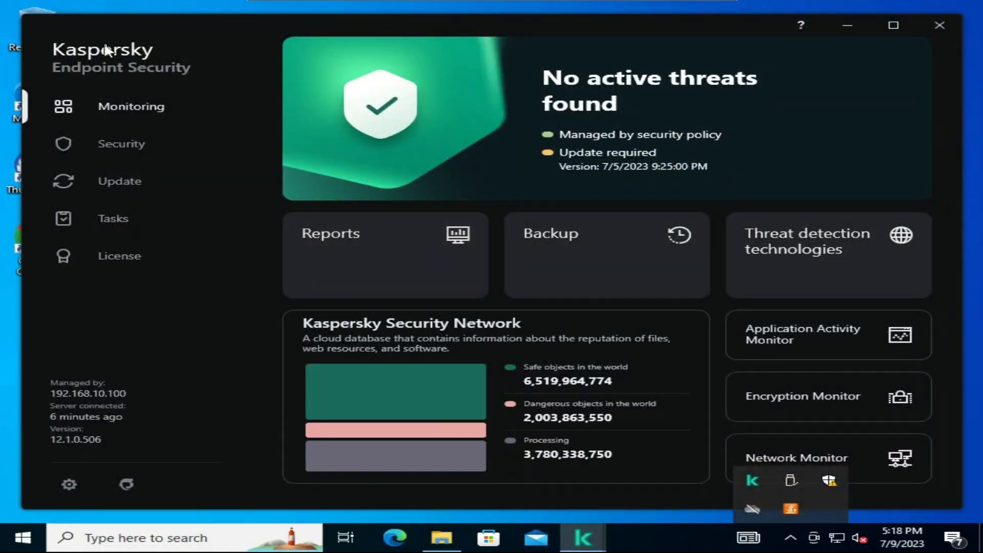
click(103, 137)
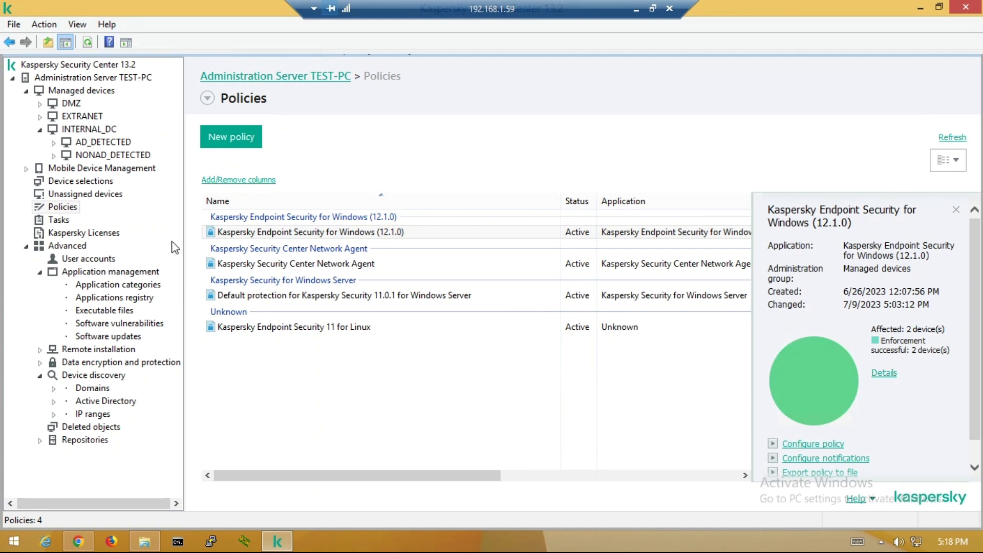
In Kaspersky Security Center, open the Kaspersky Endpoint Security for Windows (12.1.0) policy and review the Authentication Agent password settings under common encryption
click(247, 233)
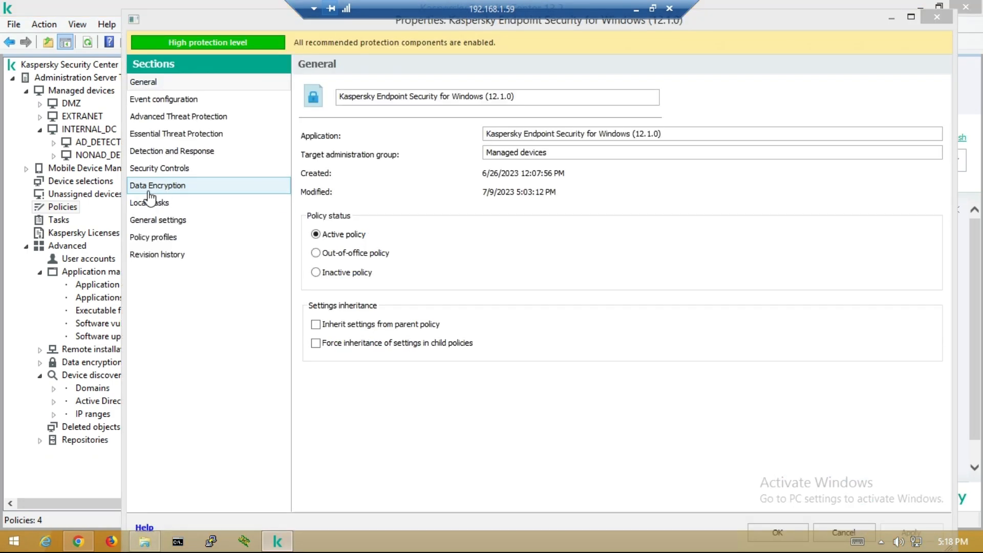
click(148, 190)
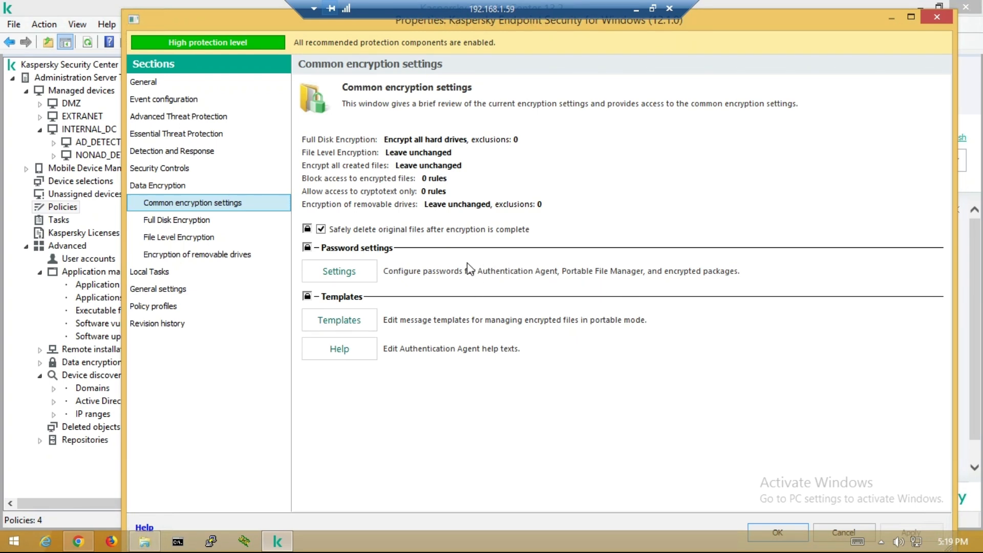
click(340, 271)
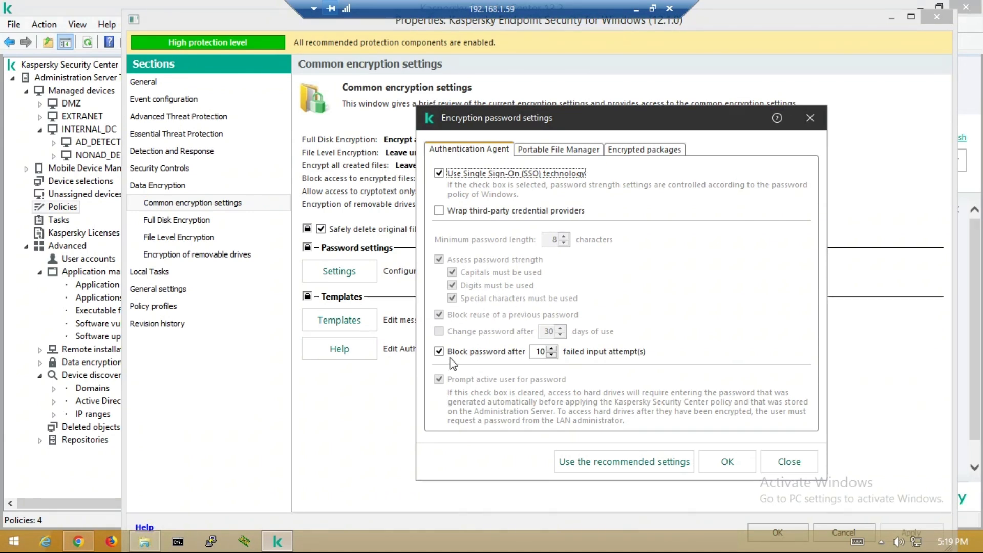
click(533, 354)
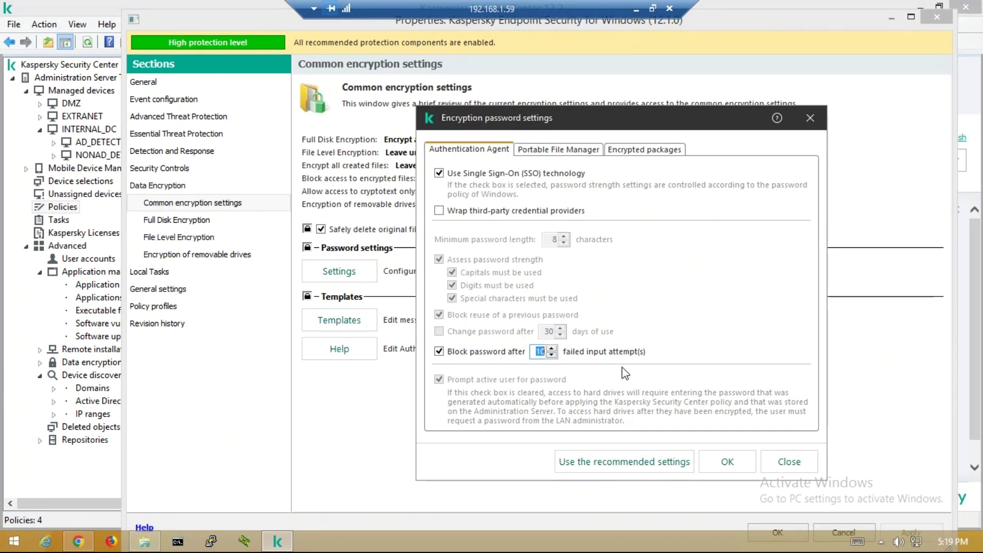
click(790, 465)
Select Kaspersky Disk Encryption as the policy's full disk encryption technology and review the available encryption modes
click(192, 220)
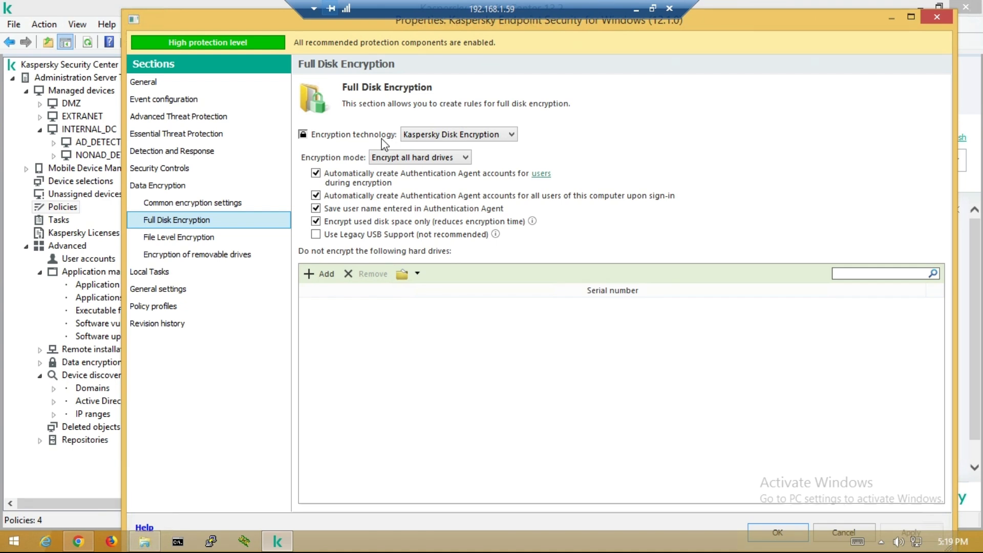
click(452, 134)
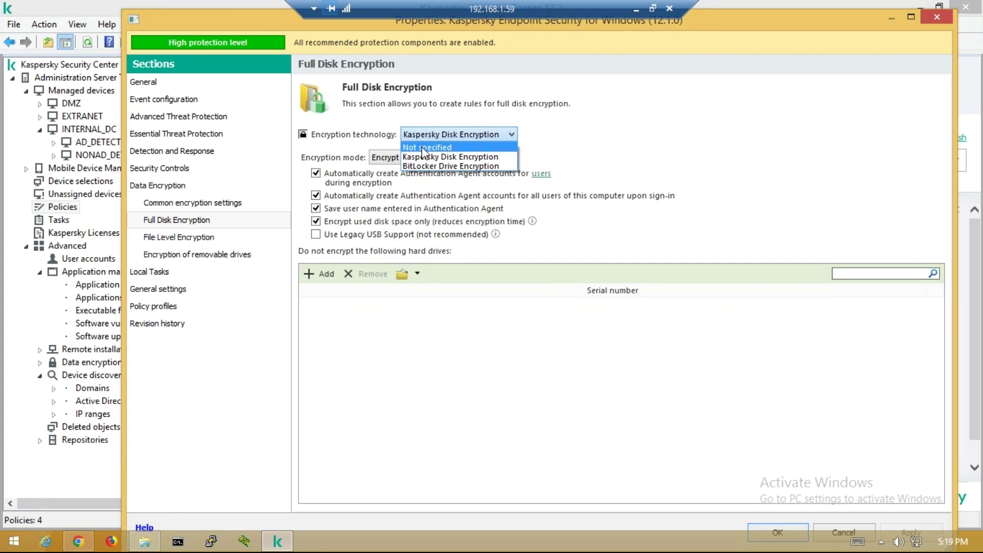
click(432, 157)
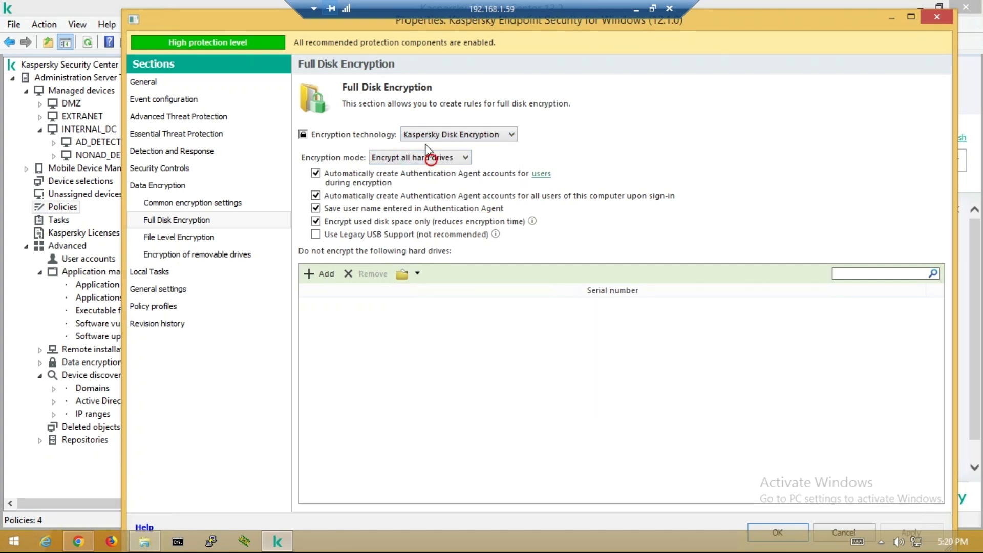
click(633, 163)
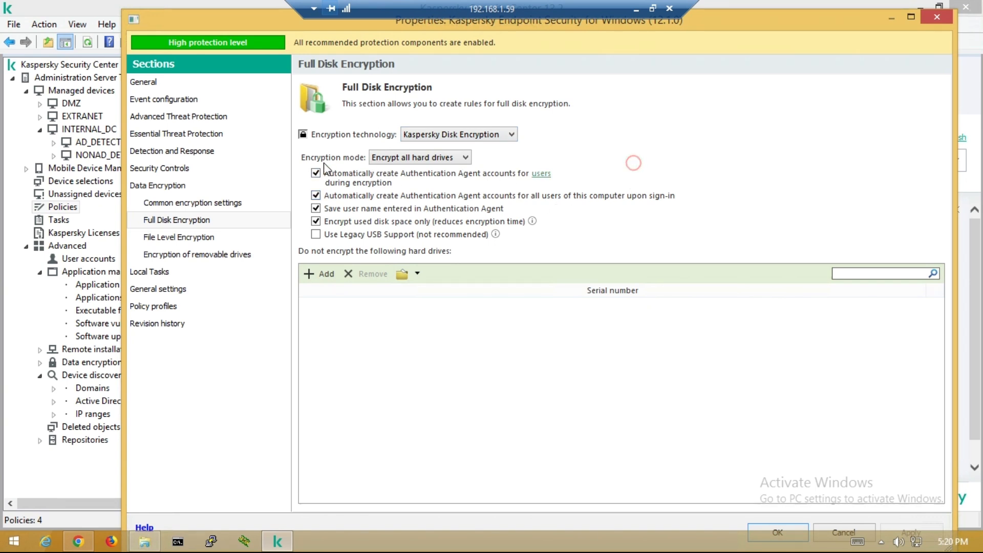
click(417, 160)
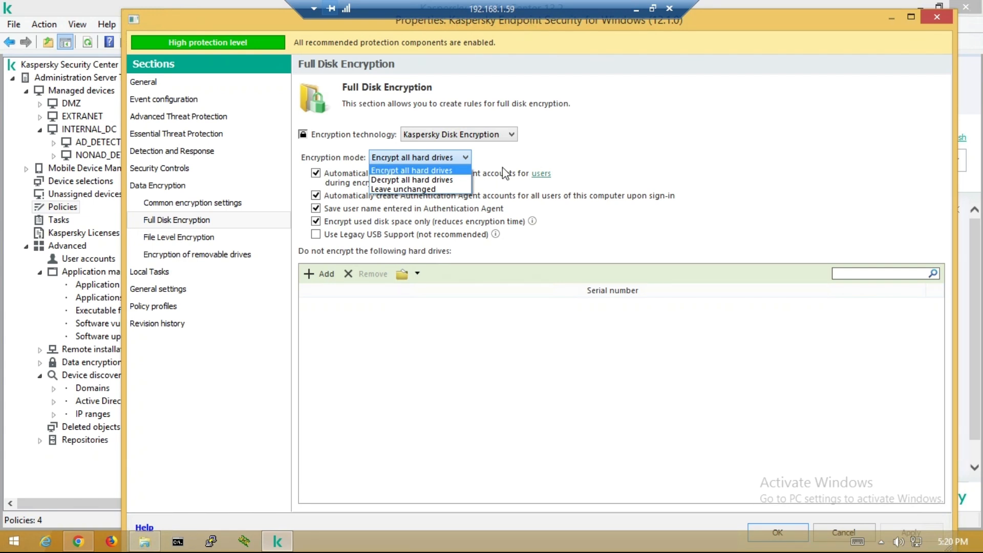
click(607, 156)
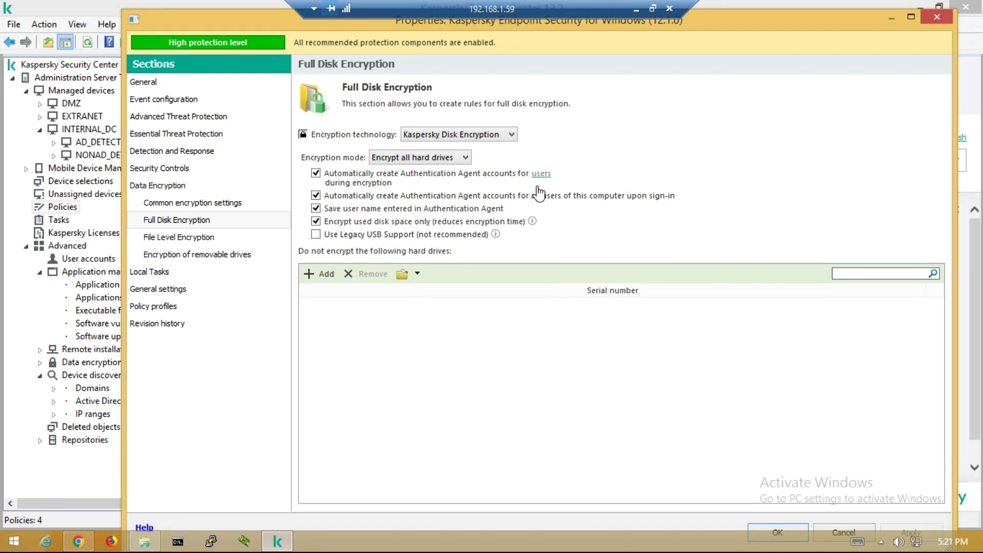
Review which user accounts get automatic Authentication Agent accounts during encryption, then close the policy properties with the settings accepted
click(542, 175)
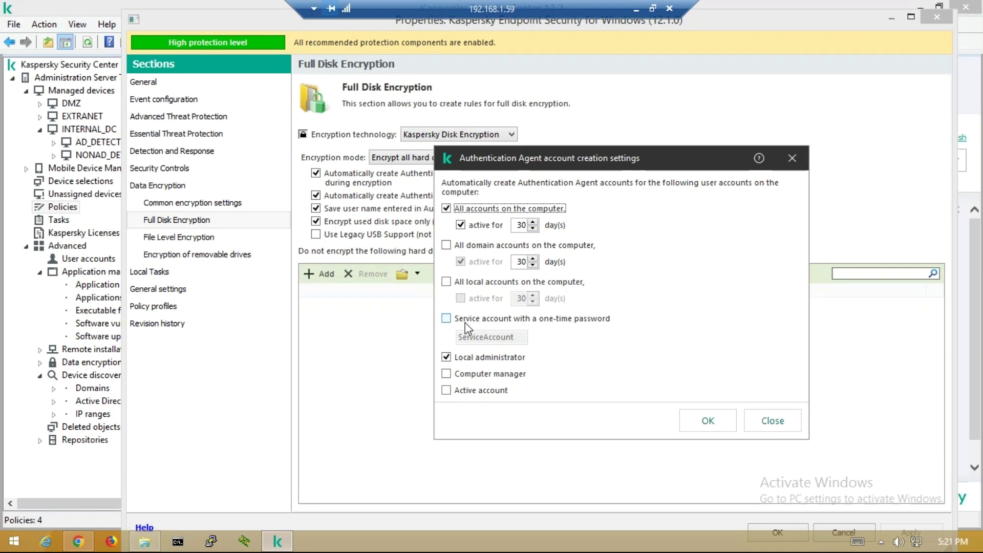
key(Escape)
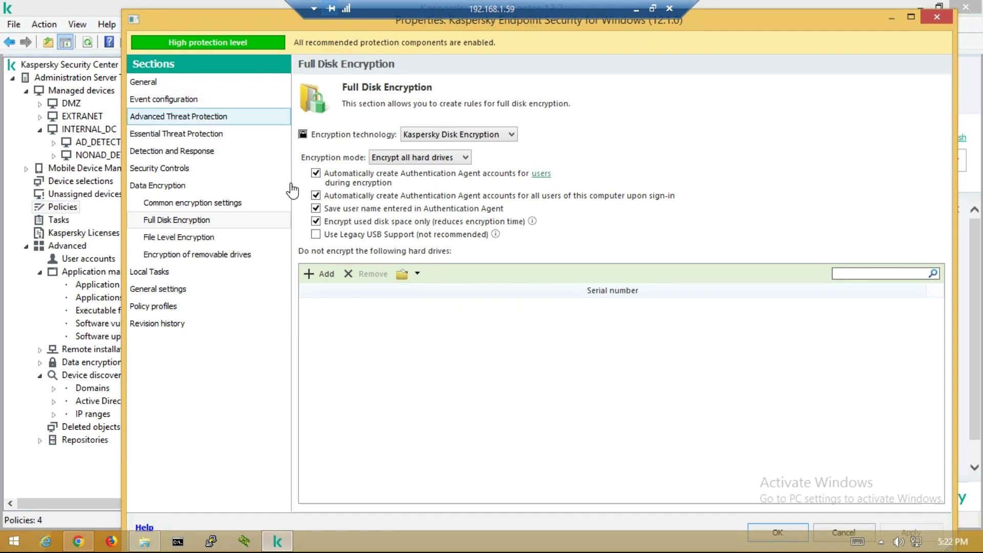
click(776, 527)
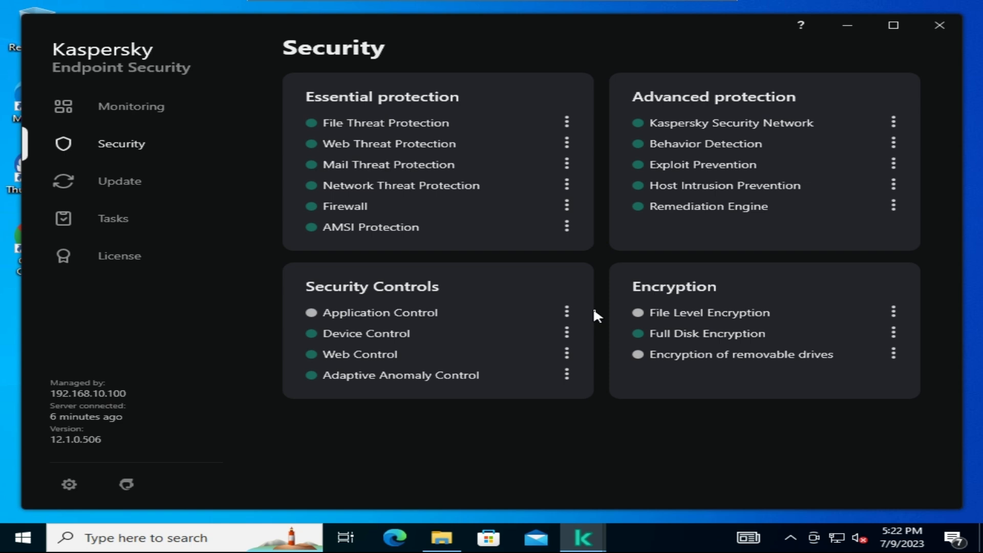
On the client, review the support information of Kaspersky Endpoint Security and close it
click(790, 538)
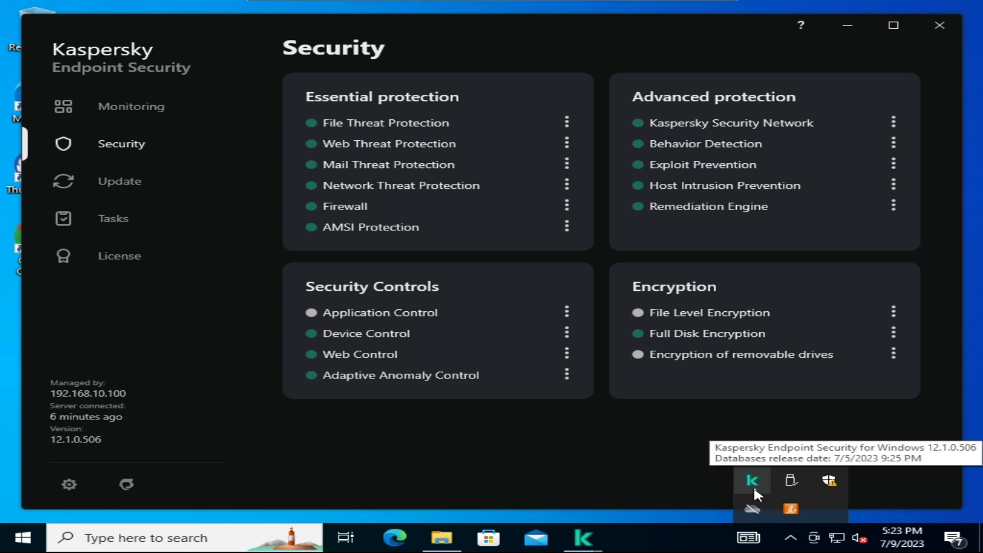
click(132, 476)
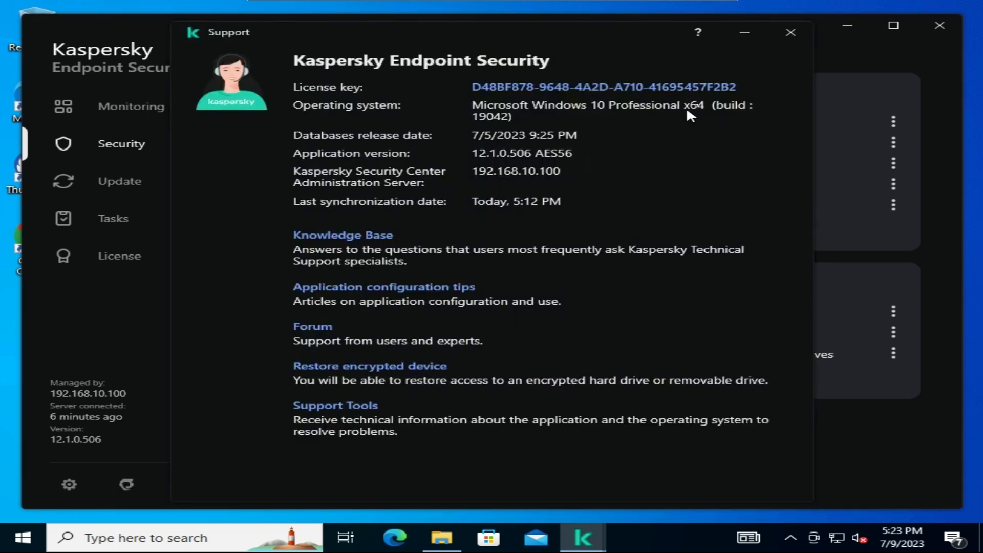
click(790, 33)
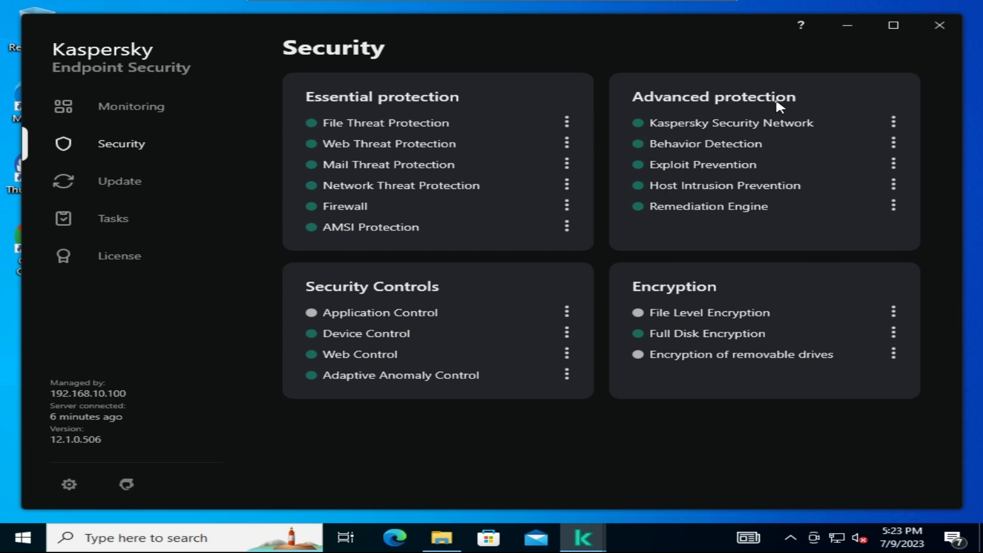
Minimize the Kaspersky Endpoint Security window and open the Mail app
click(850, 29)
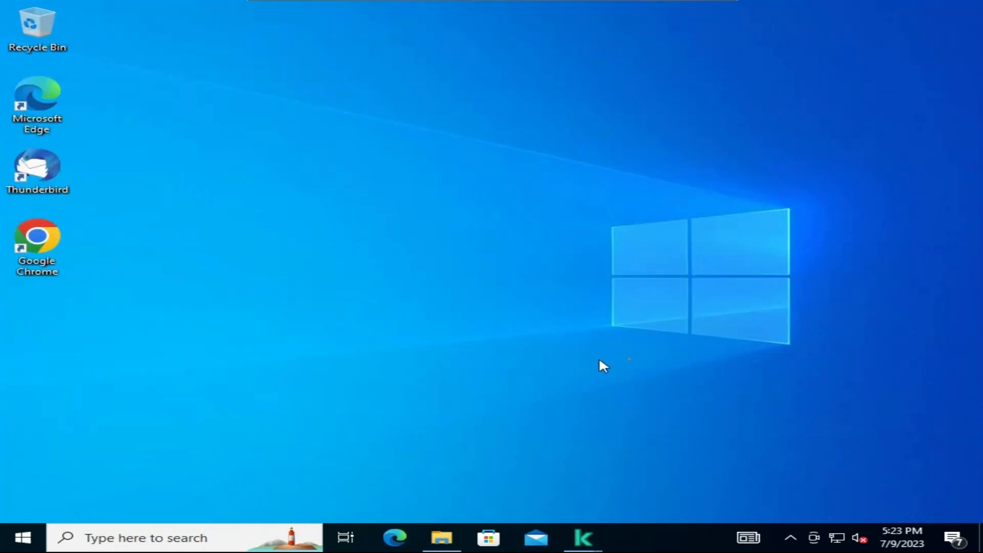
click(791, 538)
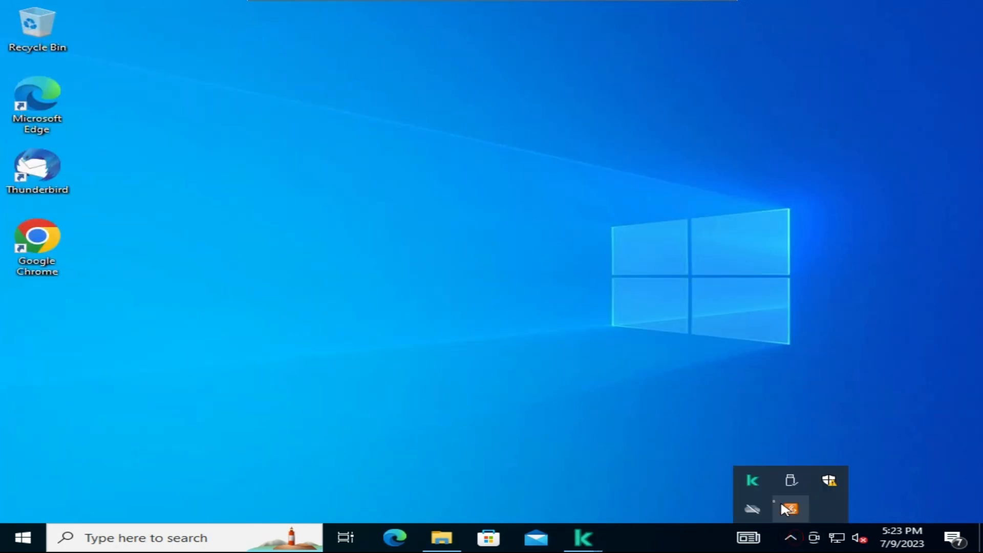
click(537, 537)
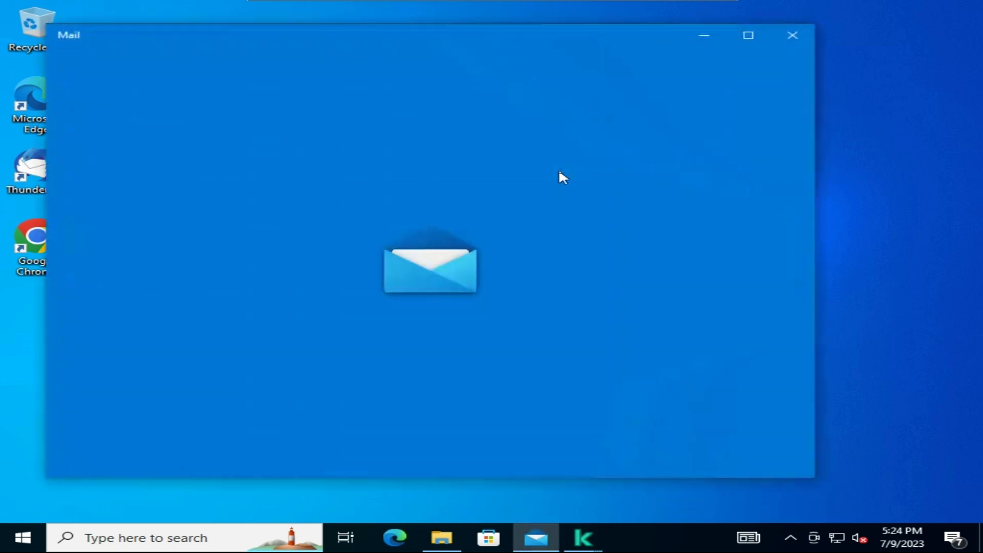
Close Mail, return to Kaspersky Endpoint Security, check the disk encryption status in Encryption Monitor, and close the Kaspersky windows
click(793, 35)
click(584, 539)
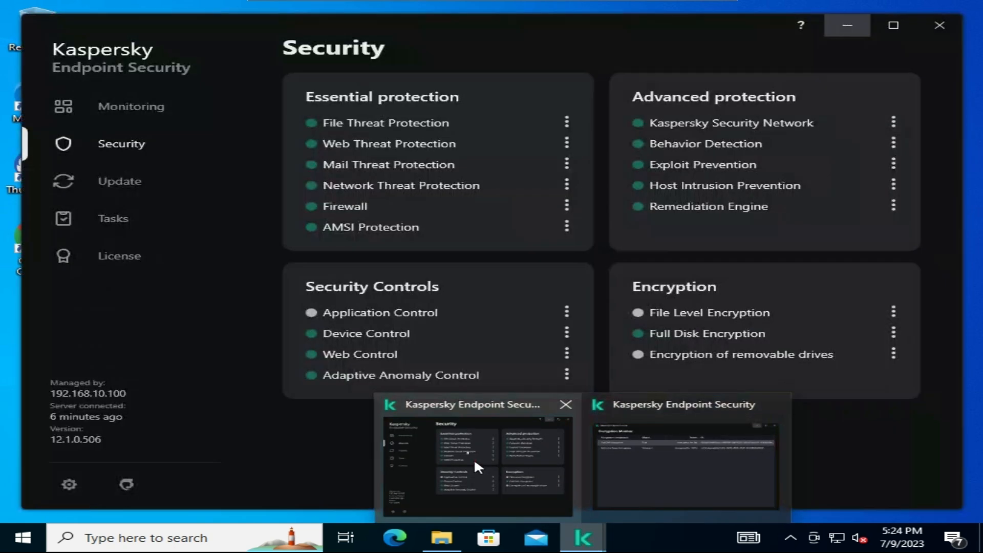
click(475, 459)
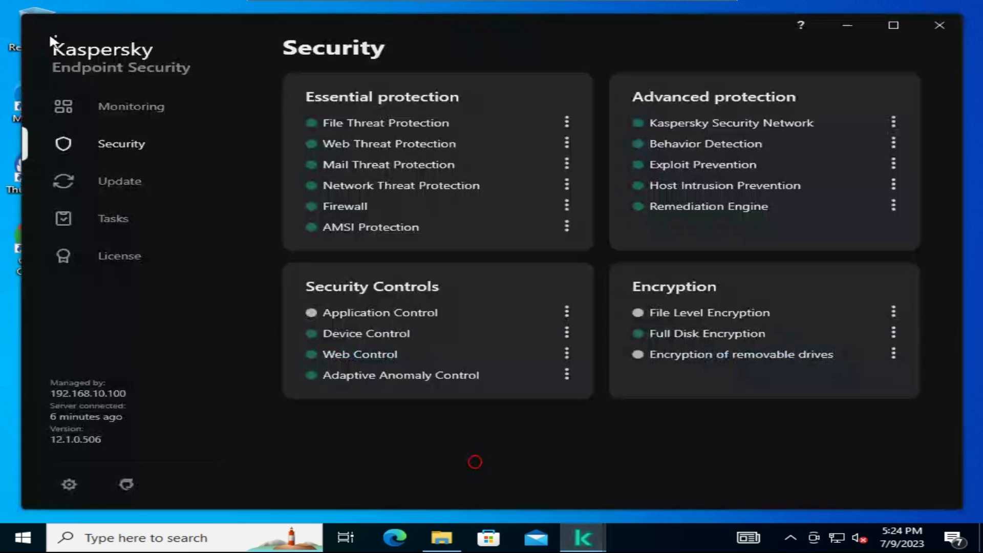
click(126, 111)
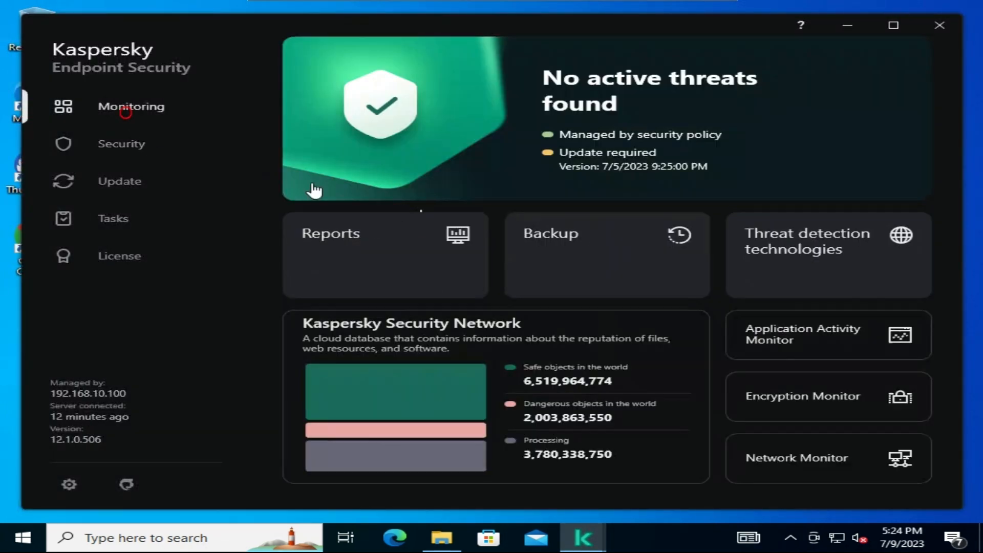
click(805, 416)
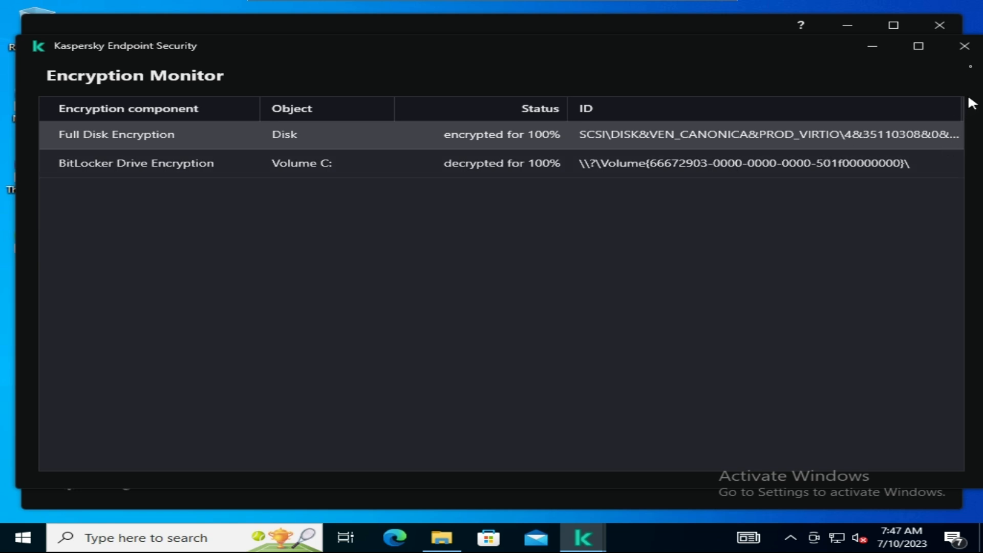
click(964, 46)
click(948, 30)
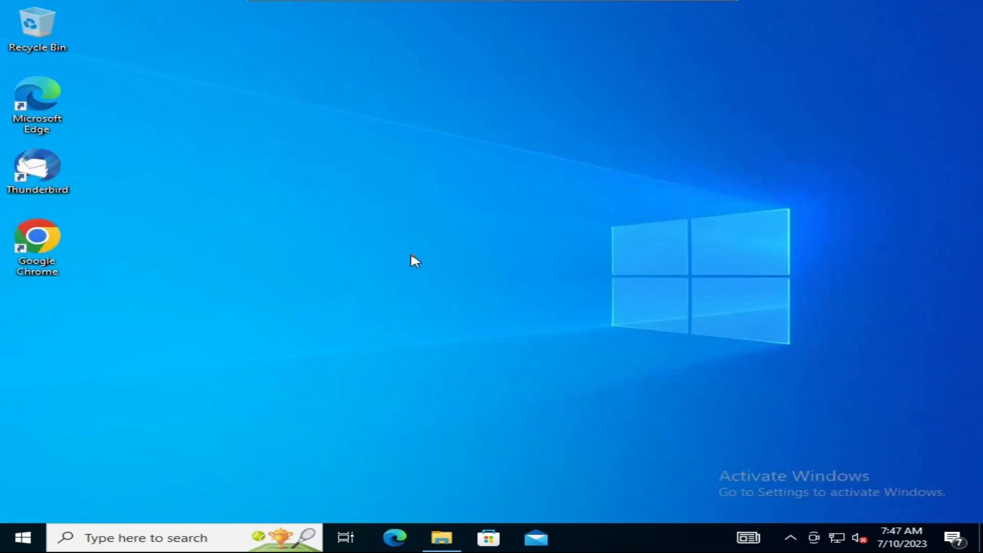
Restart the client and sign in to the Authentication Agent as administrator with the account password
click(23, 538)
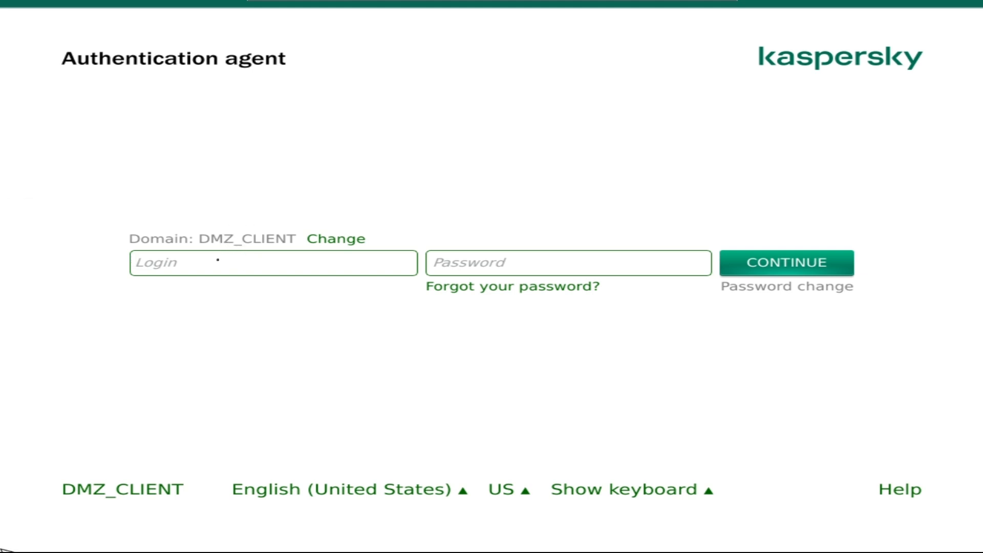
text(administr)
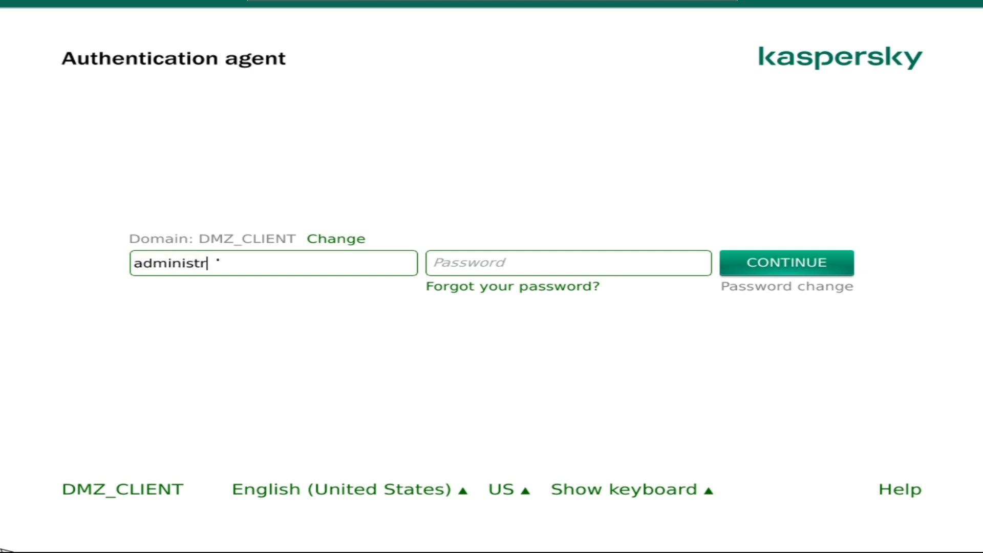
text(ator)
key(Tab)
text(●●●●●●●●●)
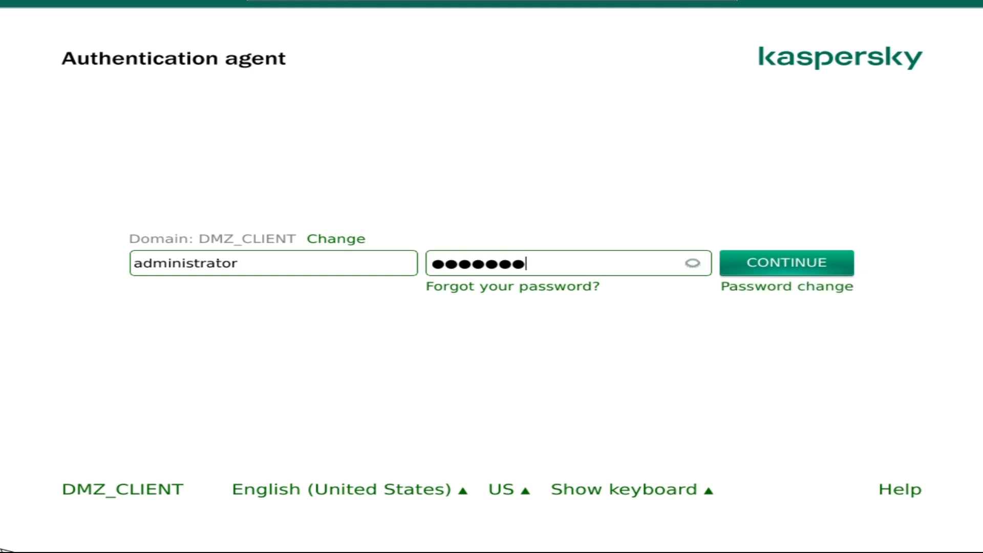
text(●●●●)
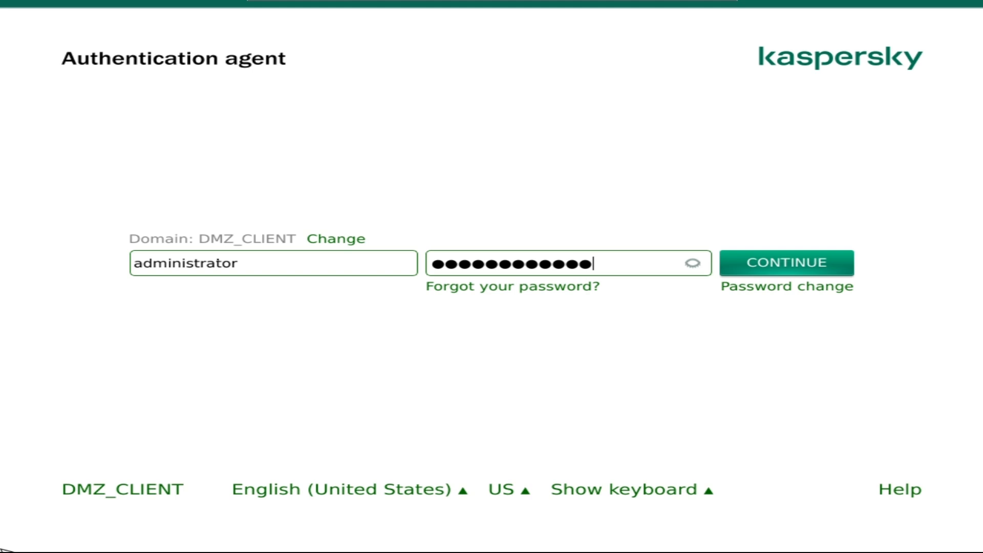
key(Return)
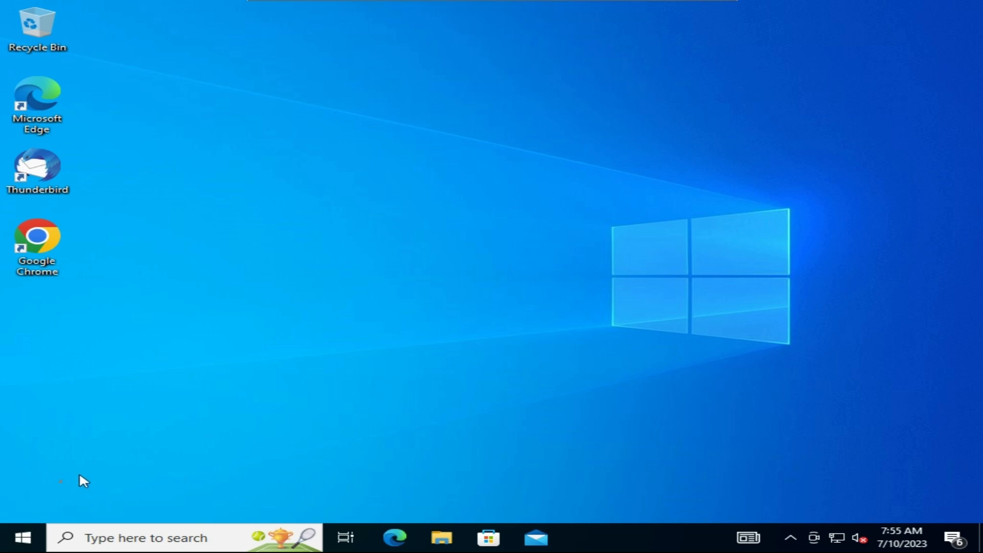
Restart the client again and start the forgotten-password reset procedure in the Authentication Agent
click(23, 538)
click(24, 506)
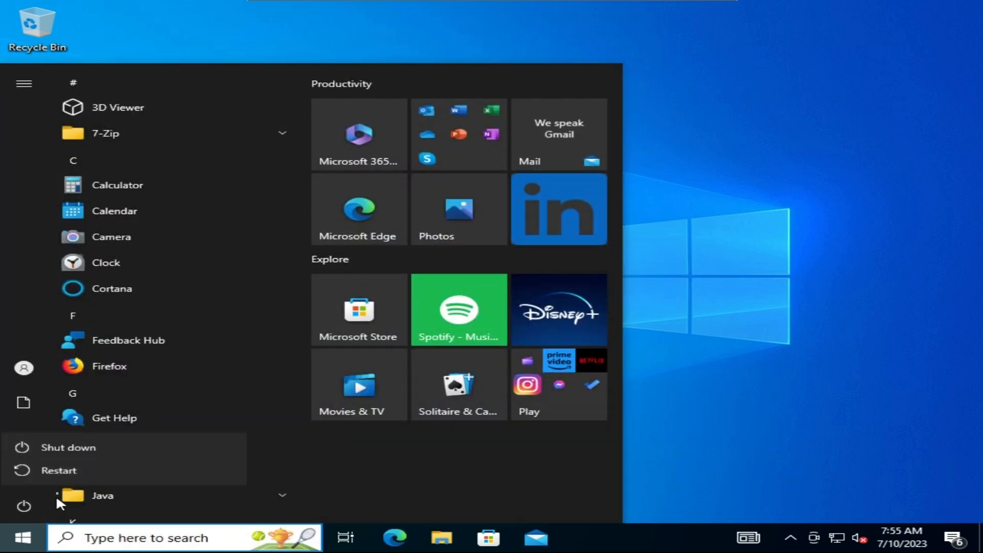
click(60, 474)
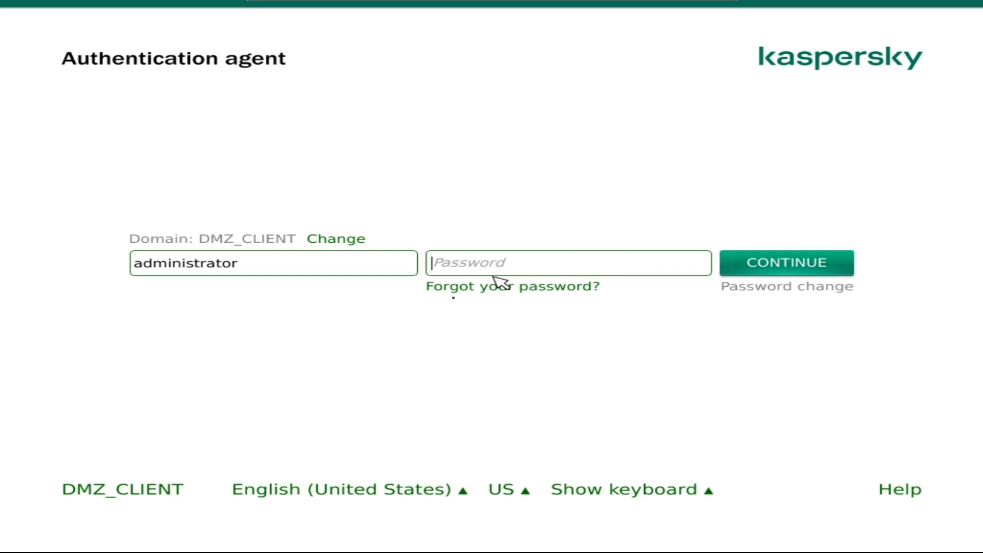
click(499, 284)
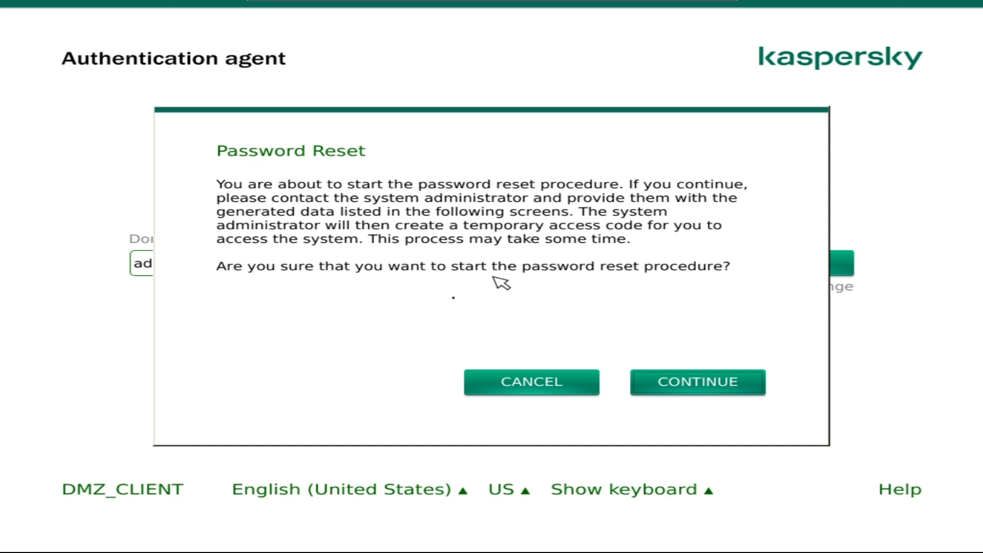
key(Return)
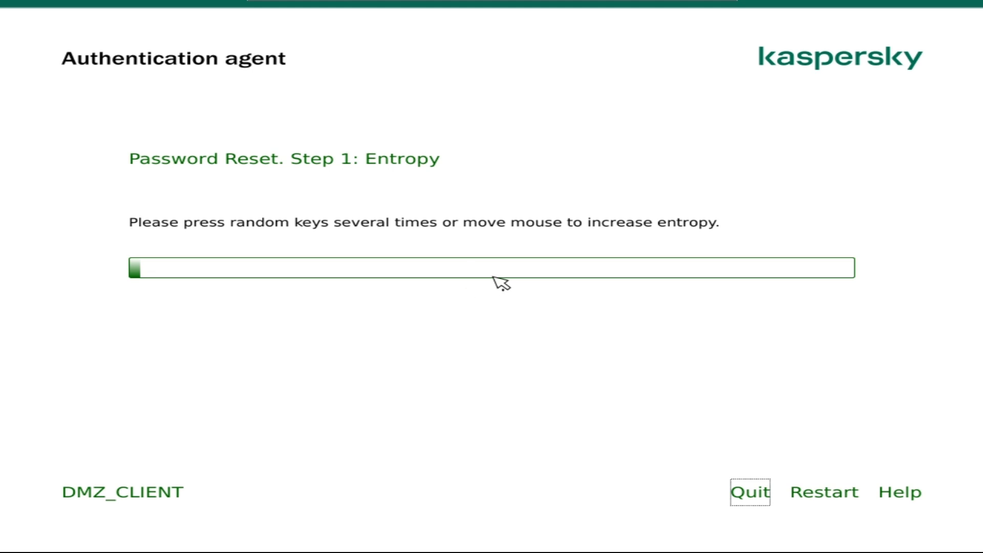
Generate the entropy for the password reset by entering random characters until the progress bar is full
key(a)
key(s)
key(d)
key(f)
key(j)
key(k)
key(l)
key(a)
key(s)
key(d)
key(f)
key(j)
key(k)
key(l)
key(a)
key(s)
key(d)
key(f)
key(j)
key(k)
key(l)
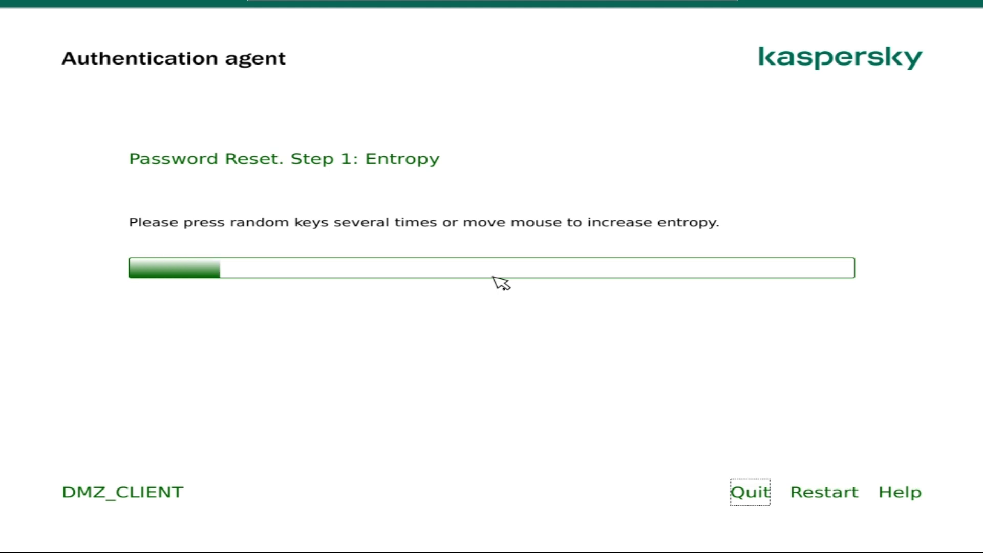
key(a)
key(s)
key(d)
key(f)
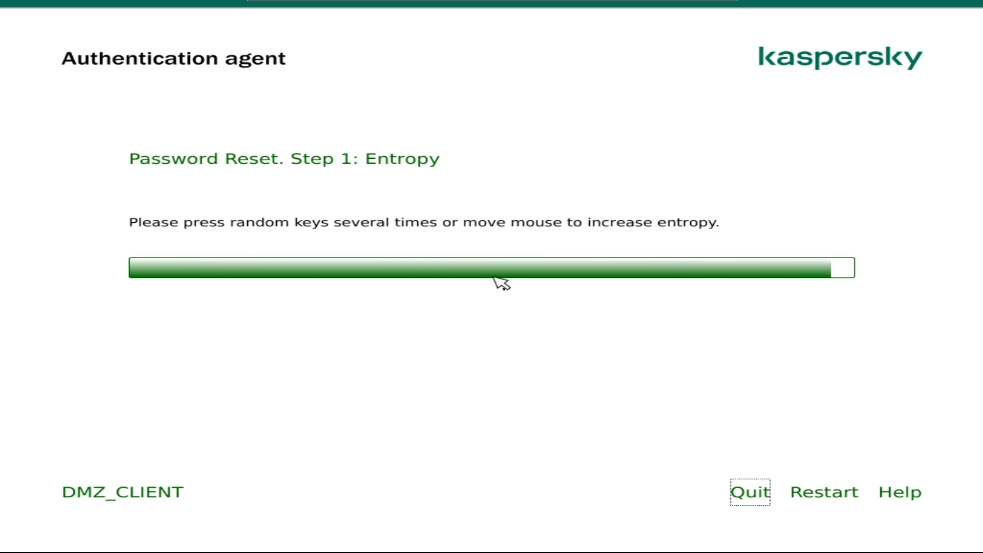
key(a)
key(s)
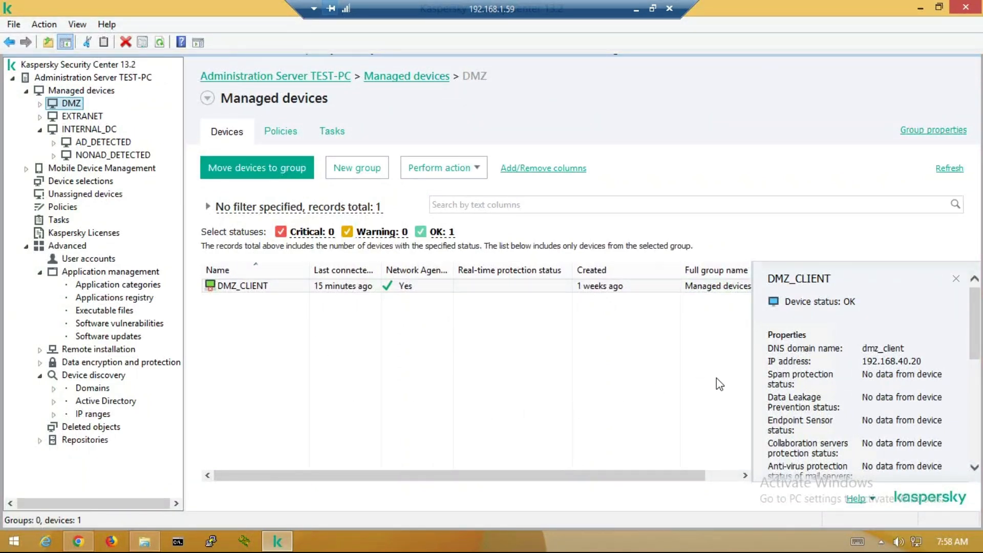
In Kaspersky Security Center, open offline access granting for DMZ_CLIENT and enter the five user request strings from the Authentication Agent
right_click(277, 290)
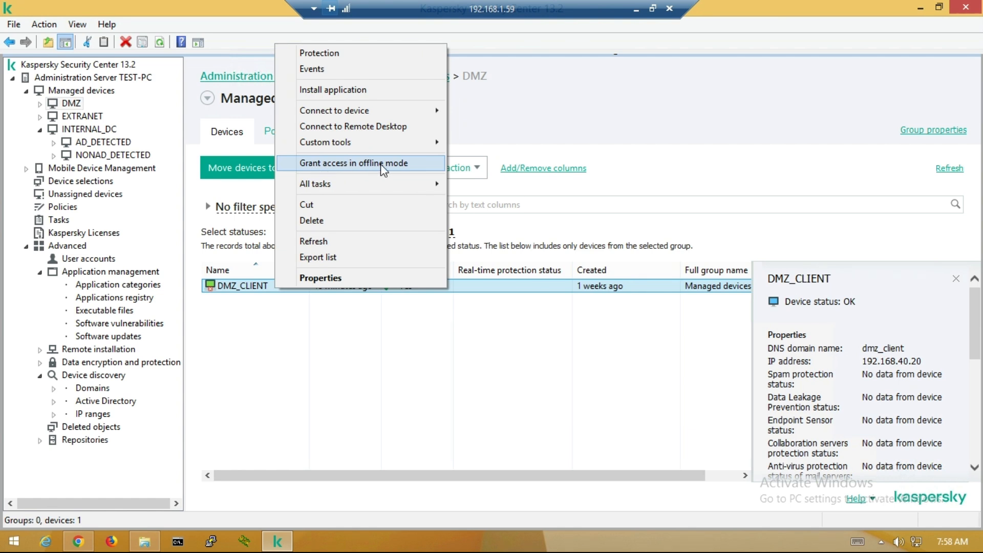
click(319, 162)
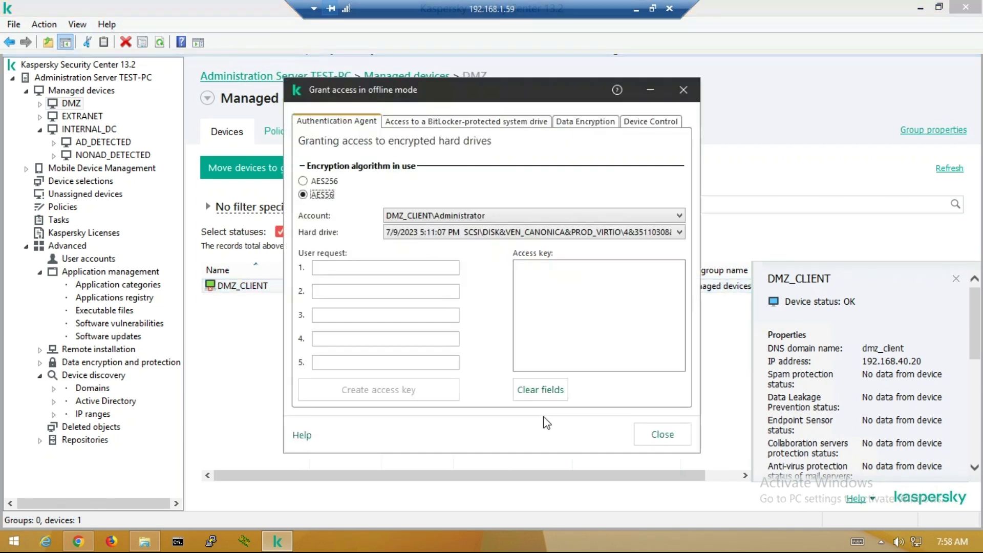
drag(370, 98, 457, 97)
click(444, 264)
click(441, 290)
click(441, 313)
click(440, 350)
click(435, 342)
click(436, 315)
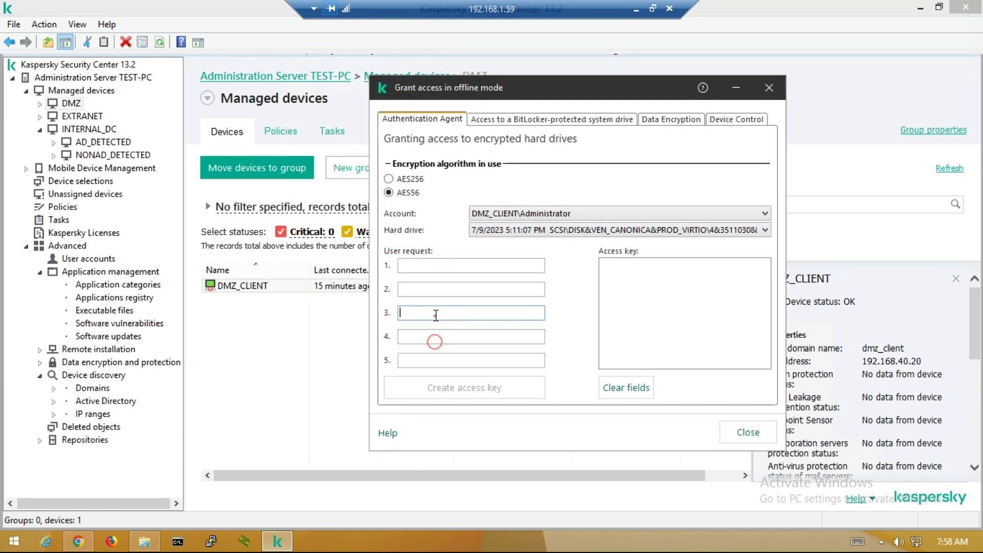
click(435, 267)
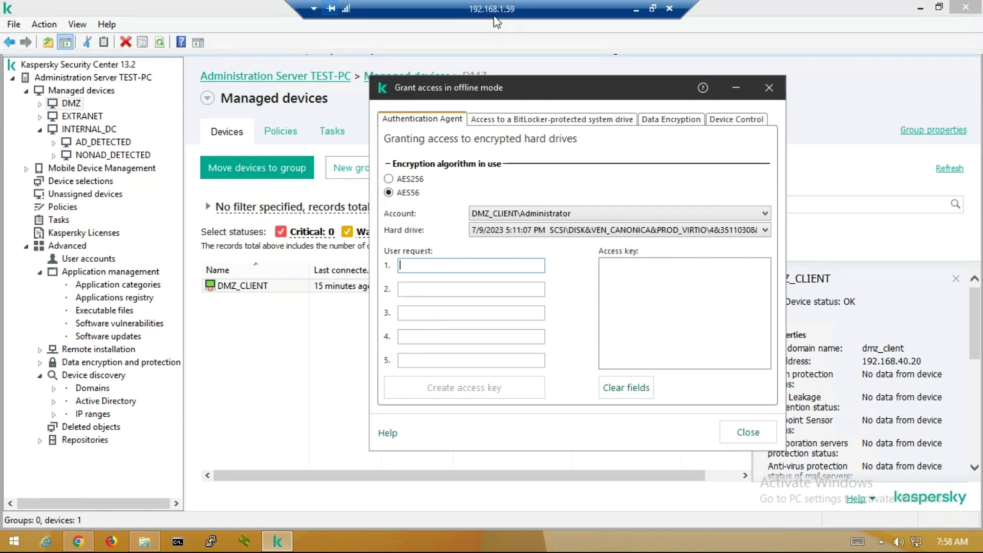
drag(462, 82, 578, 71)
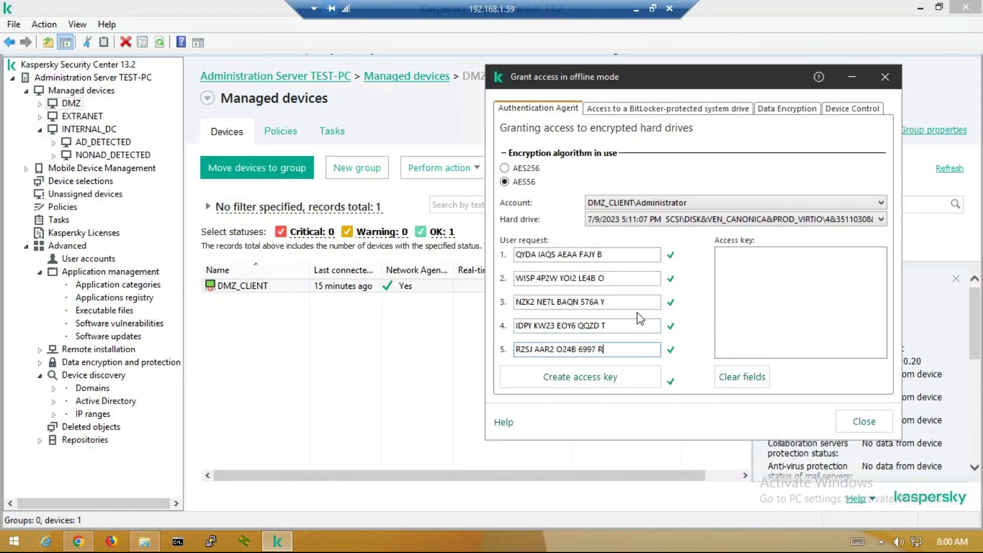
Create the access key for the DMZ_CLIENT Administrator account's encrypted hard drive
drag(597, 73, 483, 61)
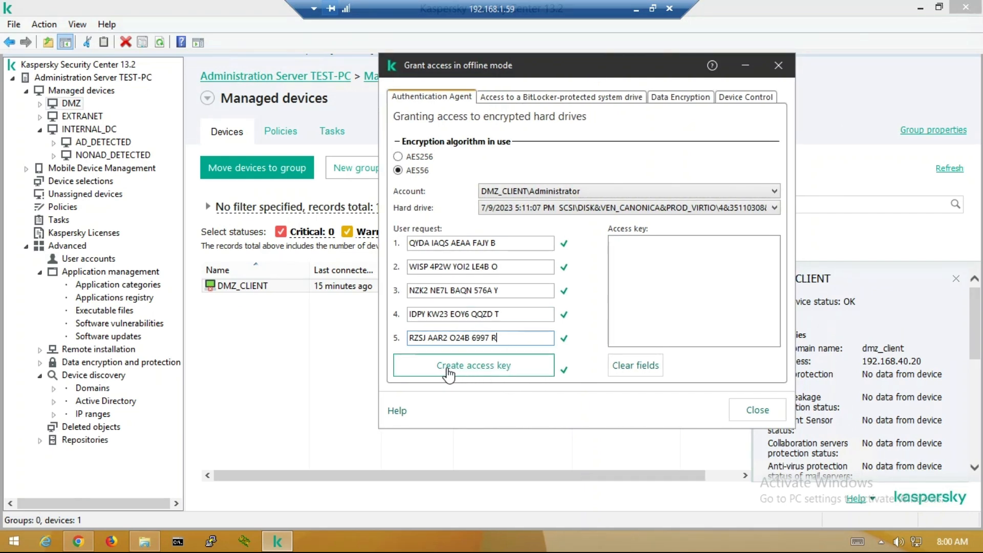
click(481, 369)
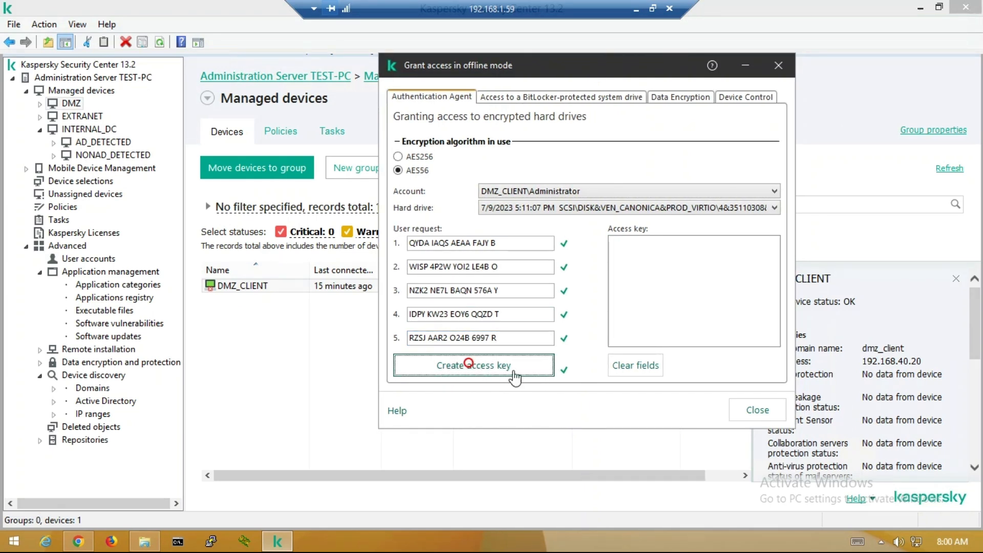
click(716, 324)
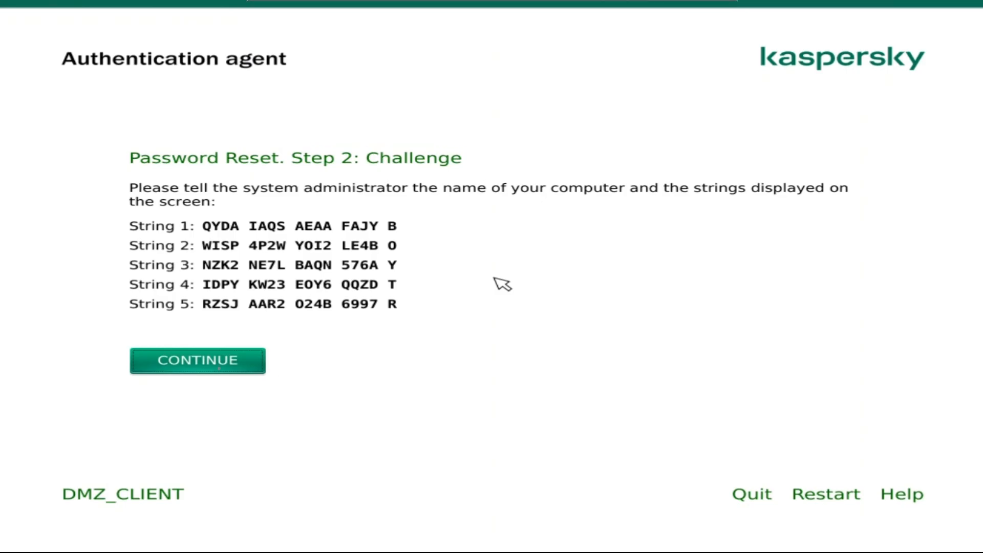
In the Authentication Agent, enter the access key response strings, continue the reset, and start Windows without changing the password
key(Return)
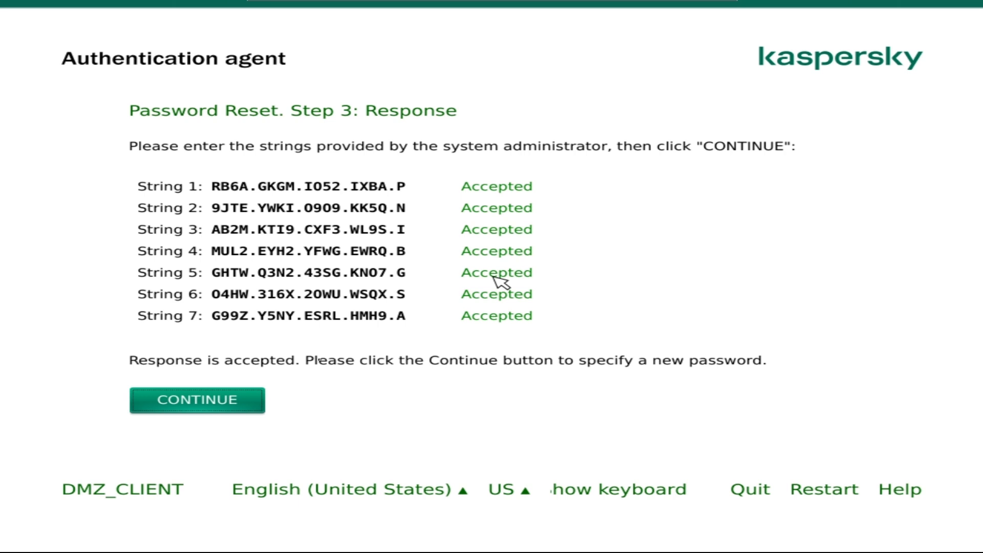
key(Return)
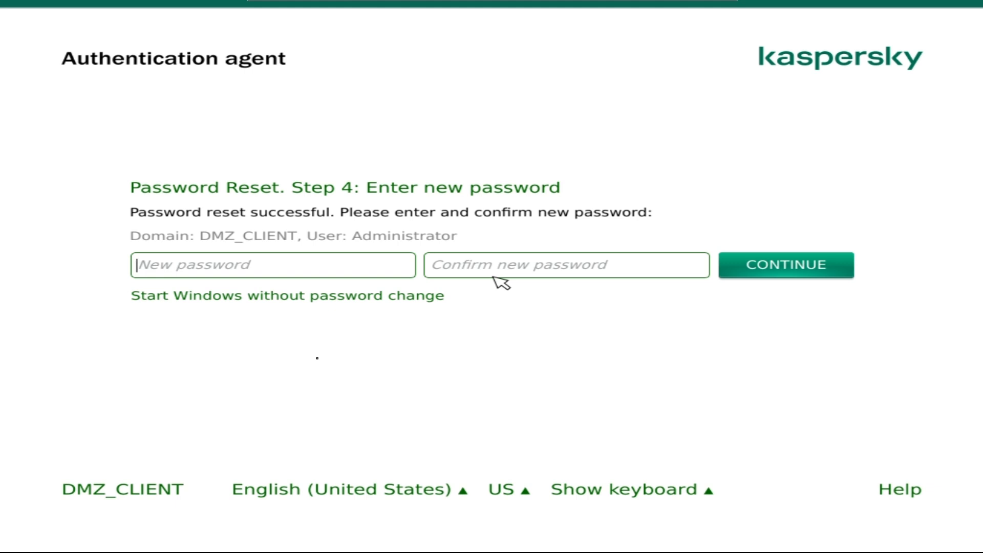
key(Tab)
key(Tab)
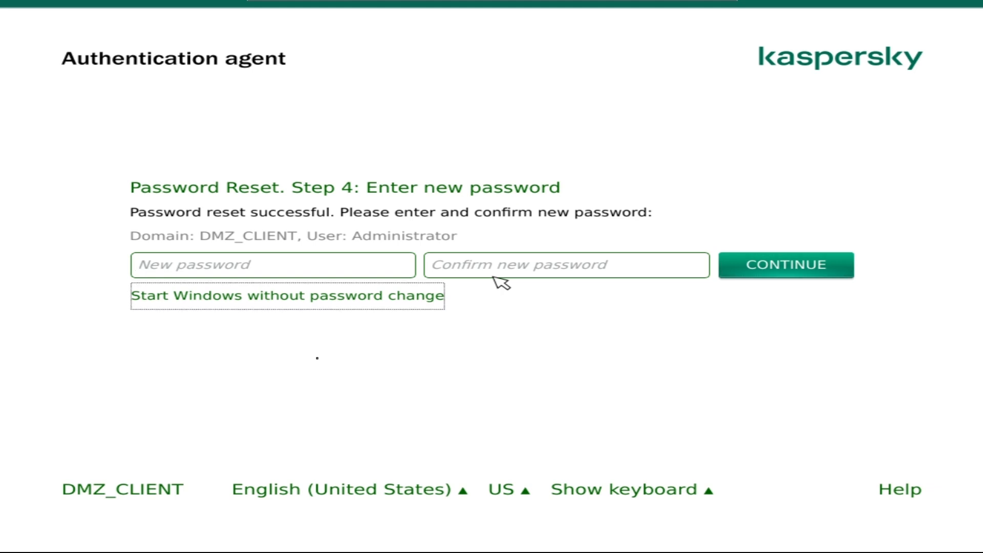
key(Return)
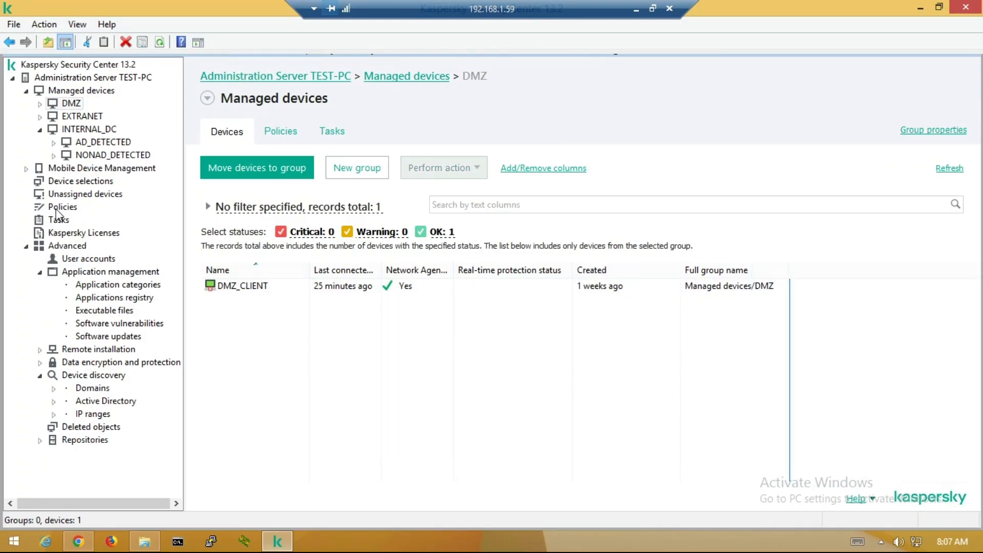
In the Kaspersky Endpoint Security for Windows (12.1.0) policy, set the full disk encryption mode to Decrypt all hard drives
click(77, 207)
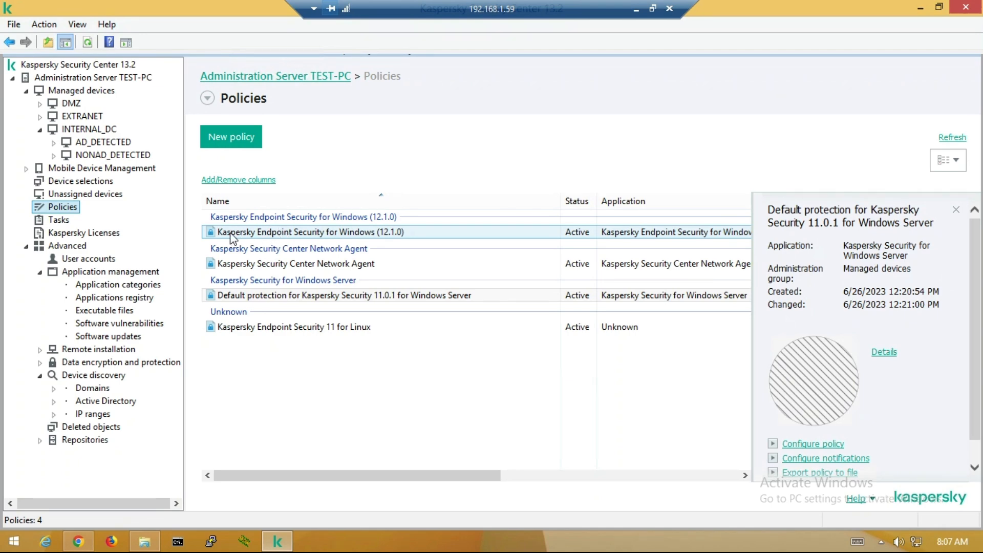
click(308, 234)
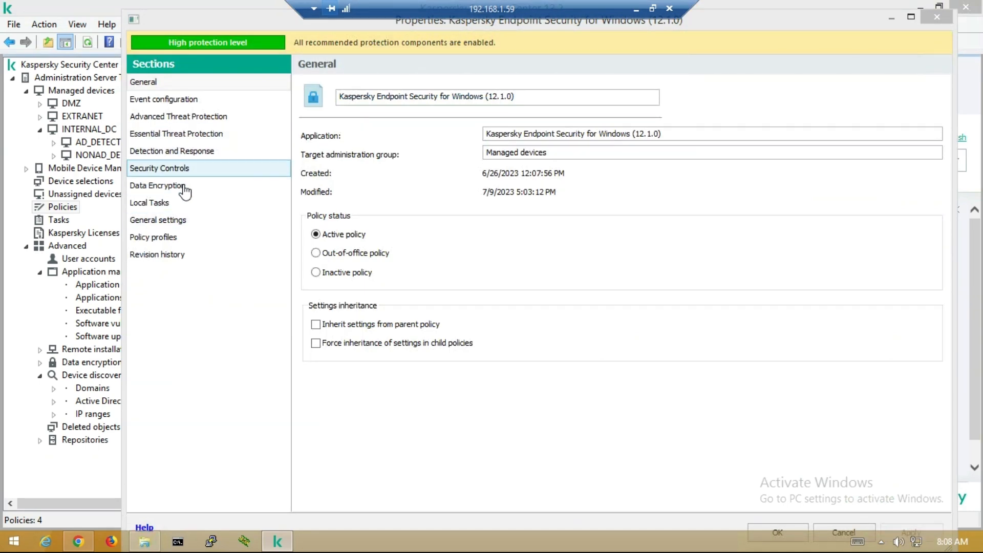
click(162, 185)
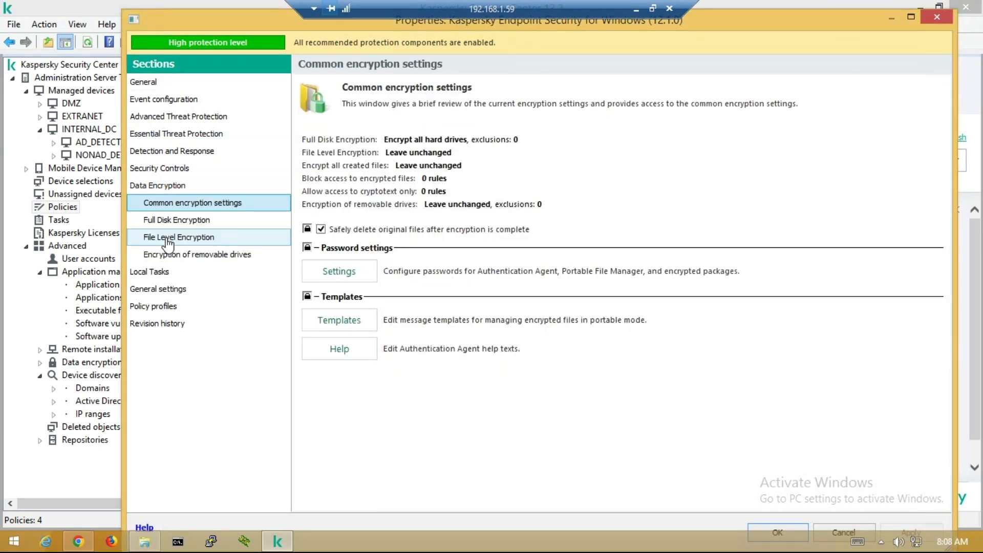
click(176, 223)
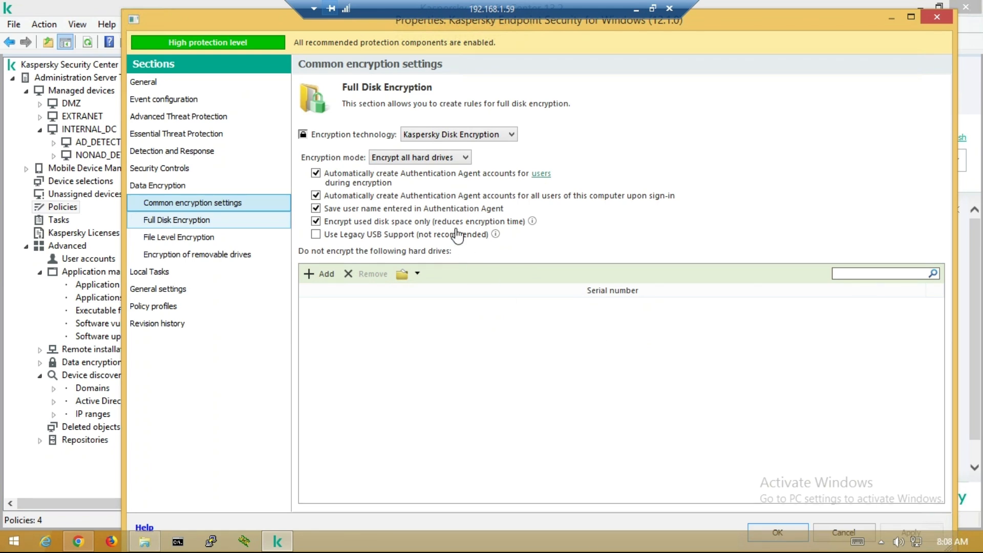
click(397, 156)
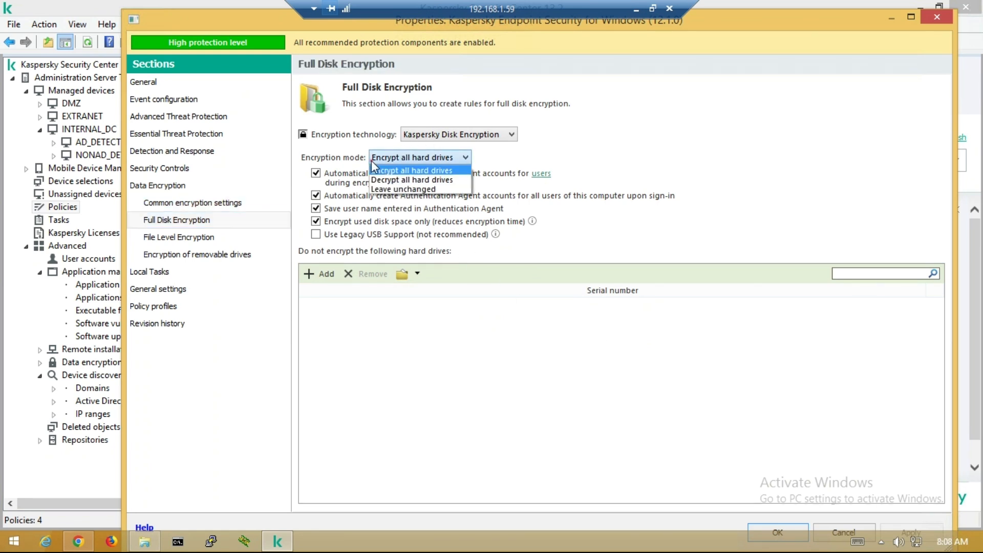
click(406, 180)
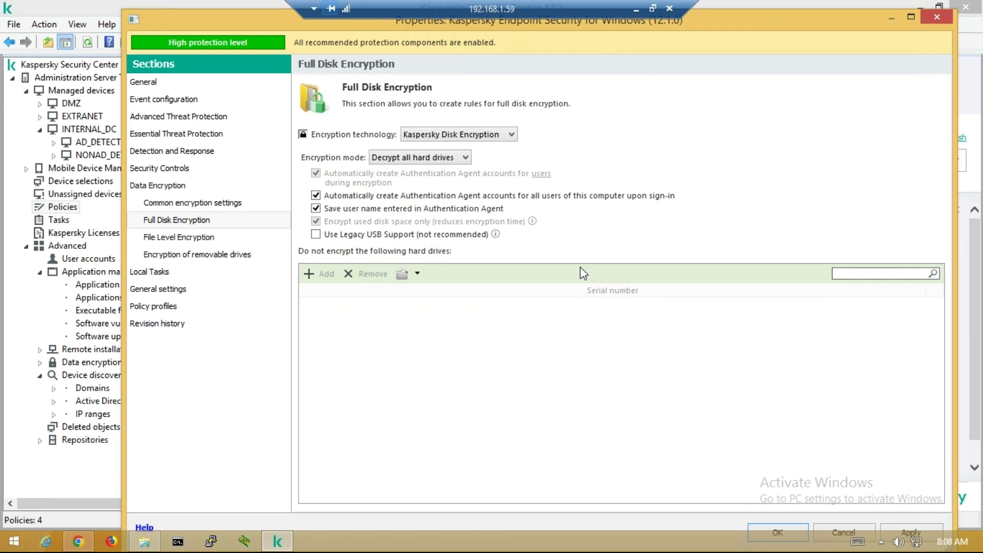
Apply the full disk encryption settings to the Kaspersky Endpoint Security policy and close its properties
click(906, 533)
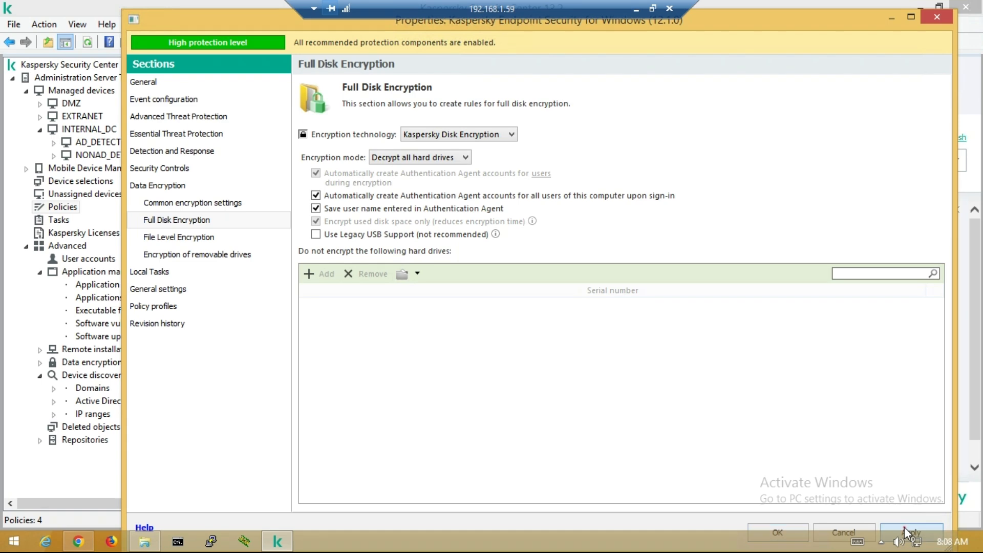
click(776, 533)
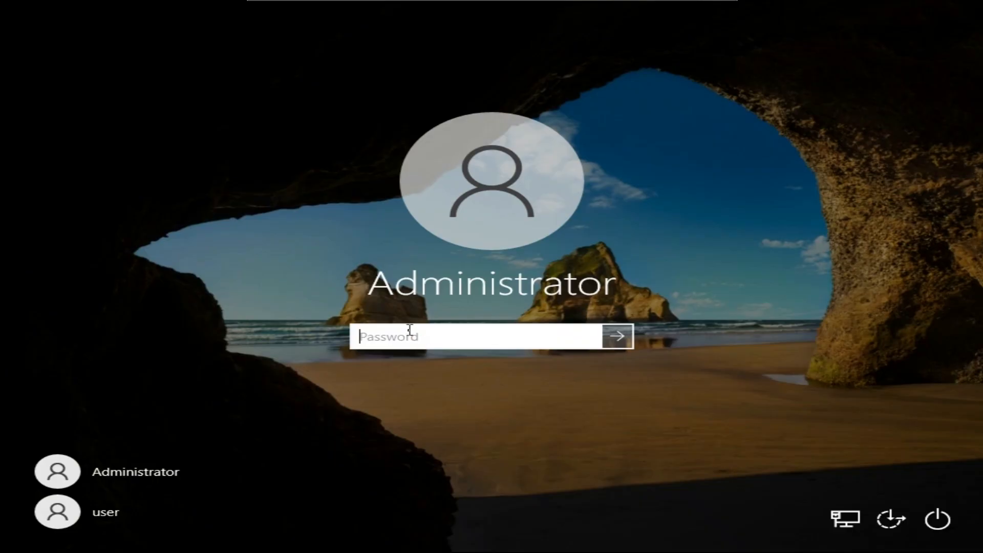
Sign in to the DMZ client as Administrator with the account password, check decryption in Encryption Monitor, and close Kaspersky Endpoint Security
text(•••••••••)
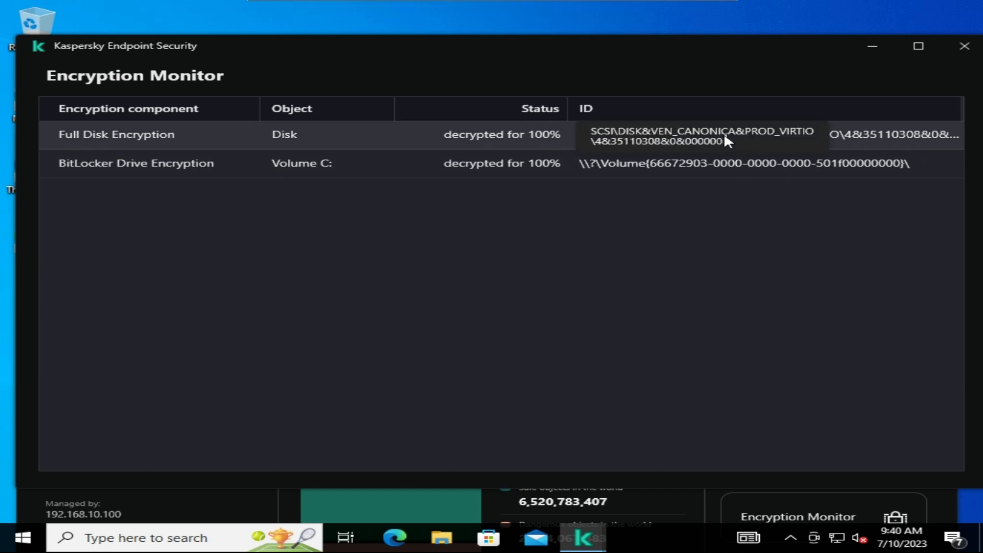
click(962, 52)
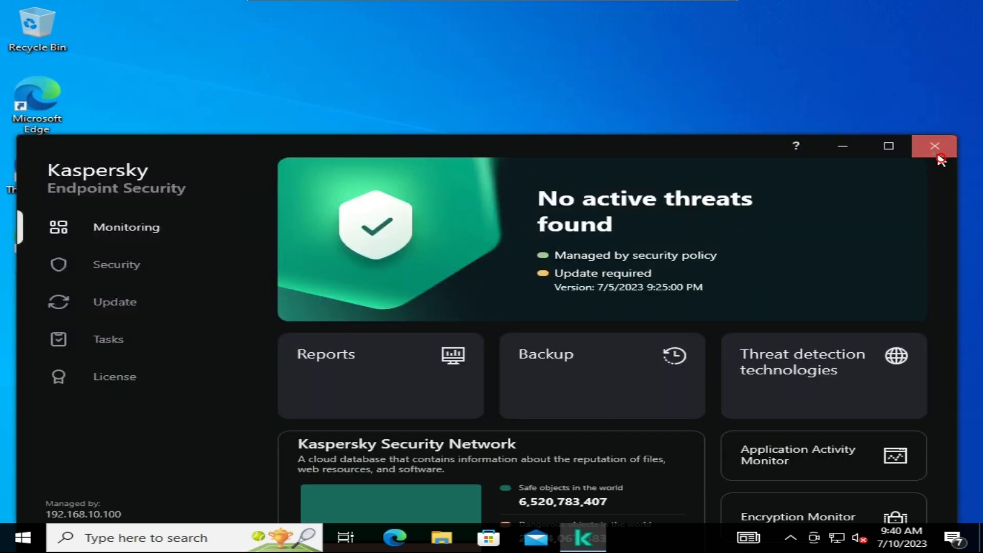
click(935, 146)
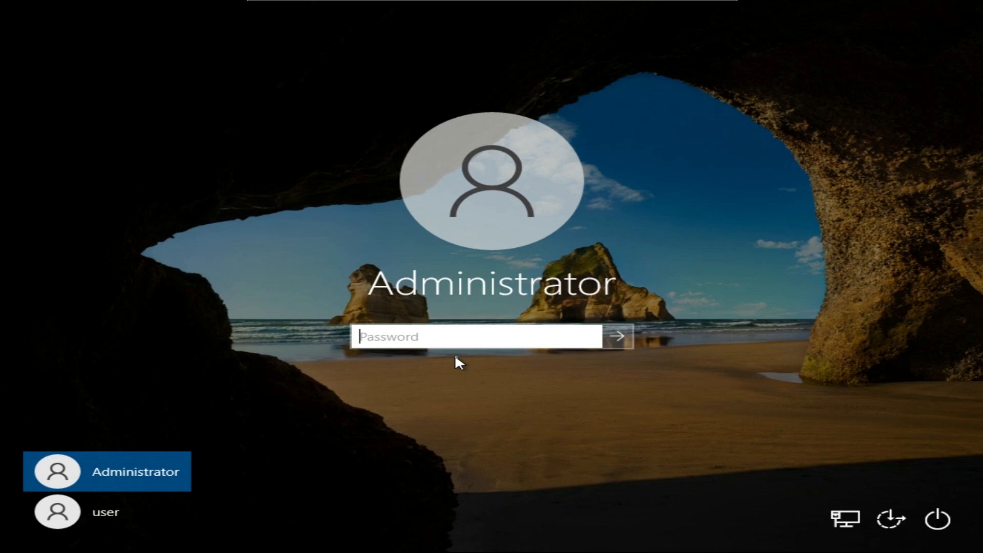
Sign in to Windows on the client again with the Administrator account password
key(Return)
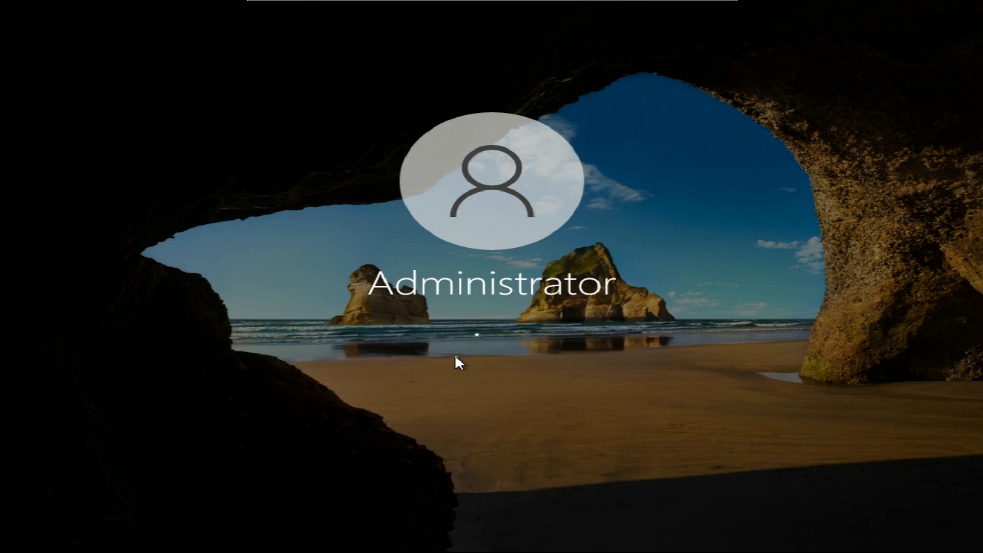